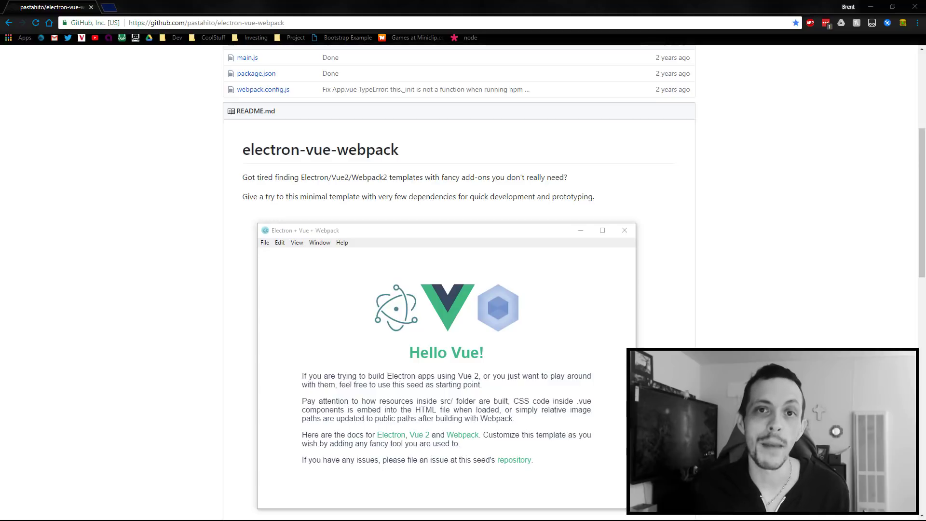
scroll(679, 291, "down", 3)
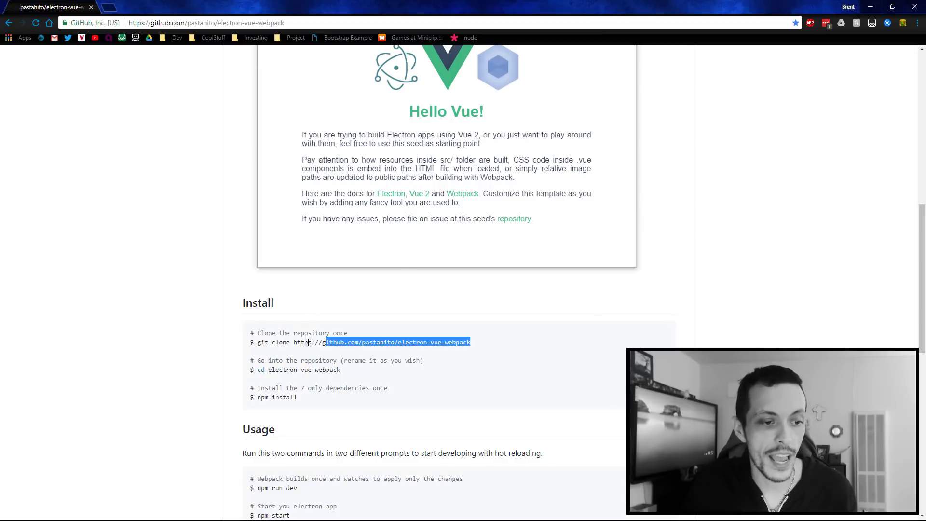
Step: Copy the git clone command and open the Desktop folder in Visual Studio Code
left_click_drag(471, 341, 257, 343)
right_click(261, 344)
left_click(285, 356)
left_click(870, 6)
right_click(448, 132)
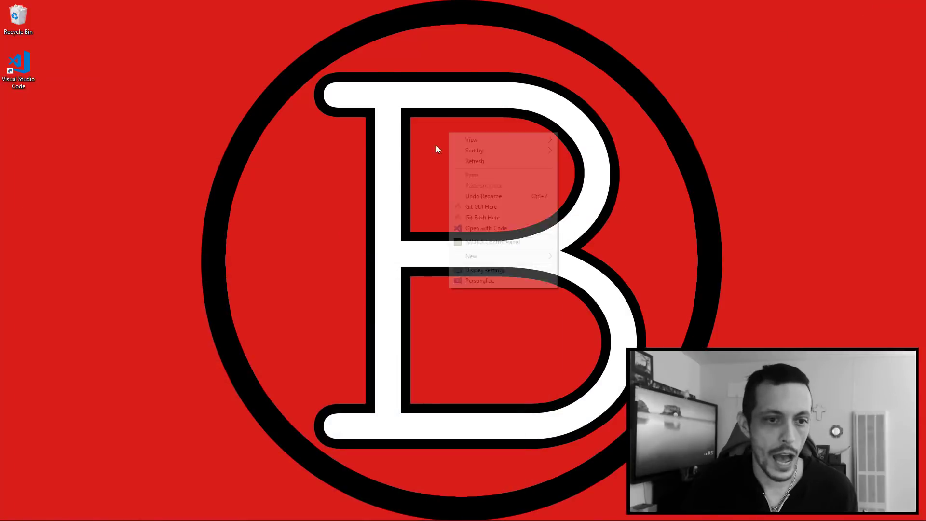
left_click(472, 231)
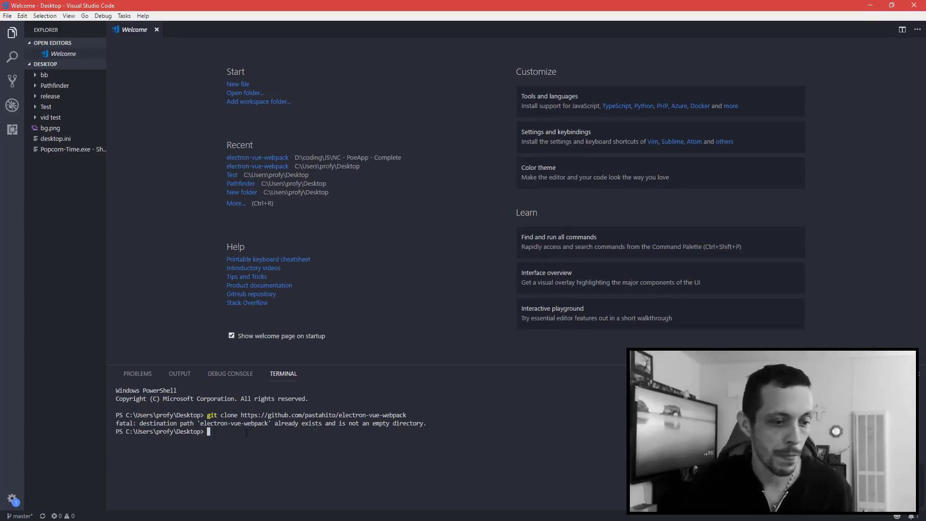
type("git clone https://github.com/pastahito/electron-vue-webpack")
Step: Clone the repository in the terminal and select the new electron-vue-webpack folder on the desktop
key("Return")
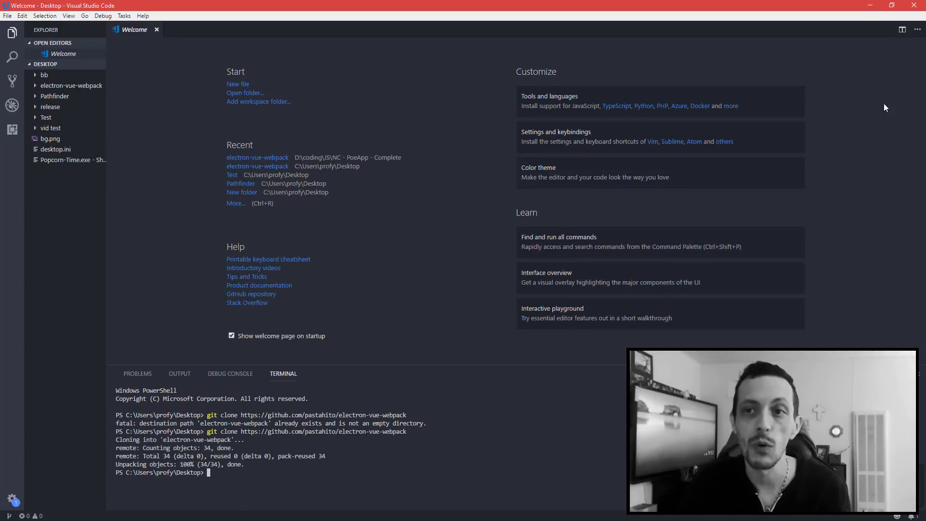
left_click(868, 9)
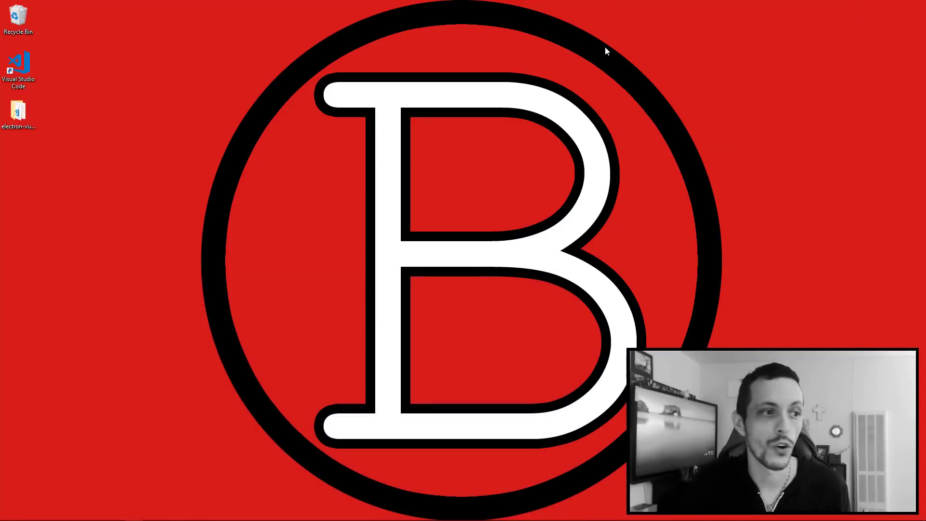
left_click(17, 116)
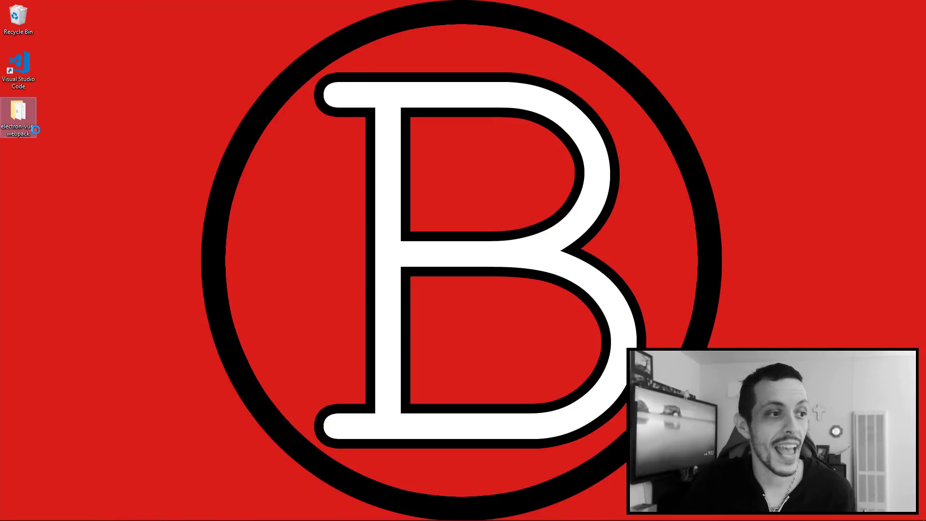
Step: Open electron-vue-webpack in VS Code and run npm install and npm run dev in the integrated terminal
right_click(22, 116)
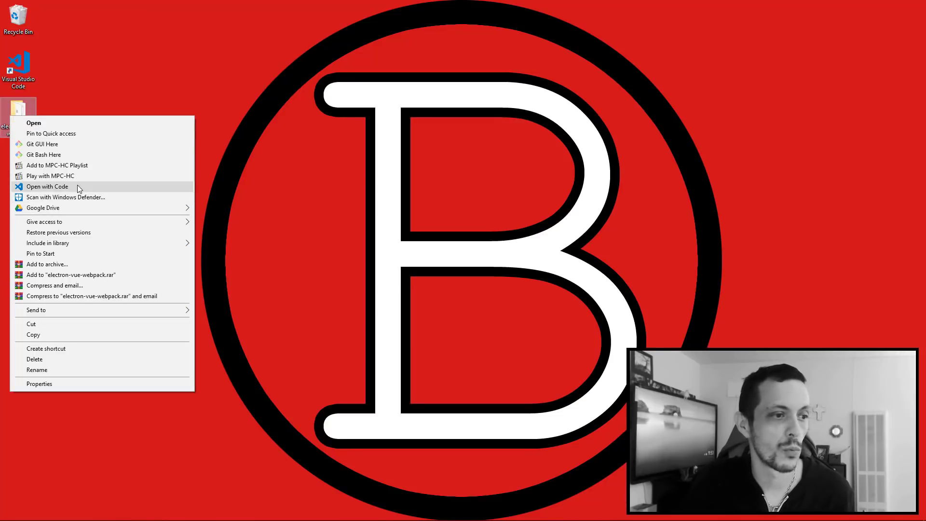
left_click(65, 186)
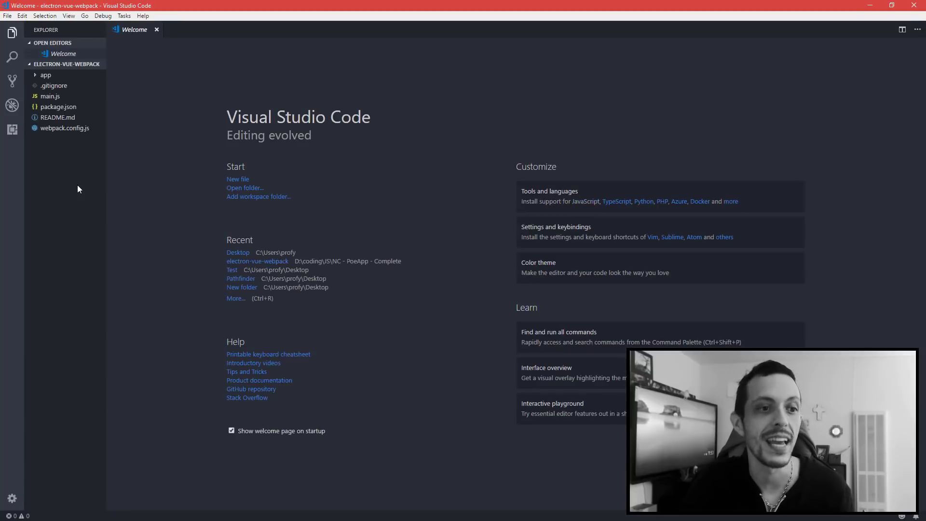
left_click(68, 16)
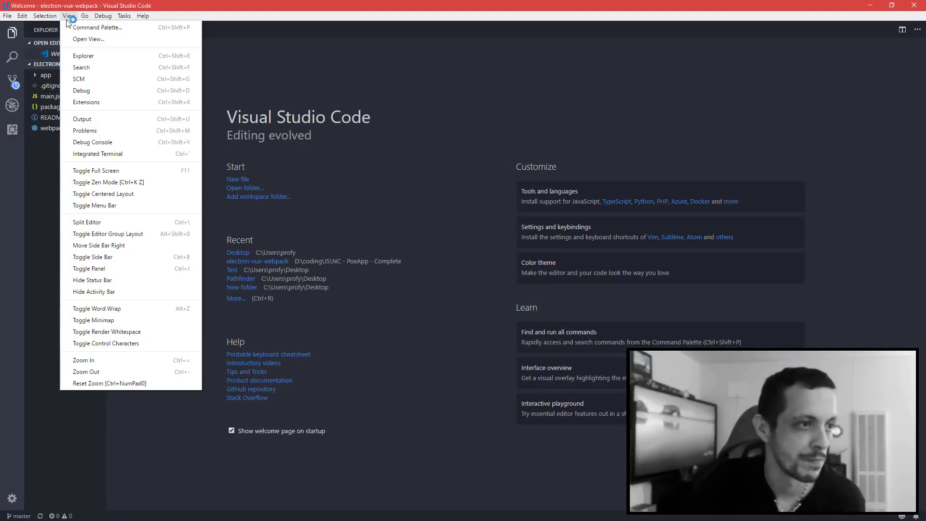
left_click(97, 154)
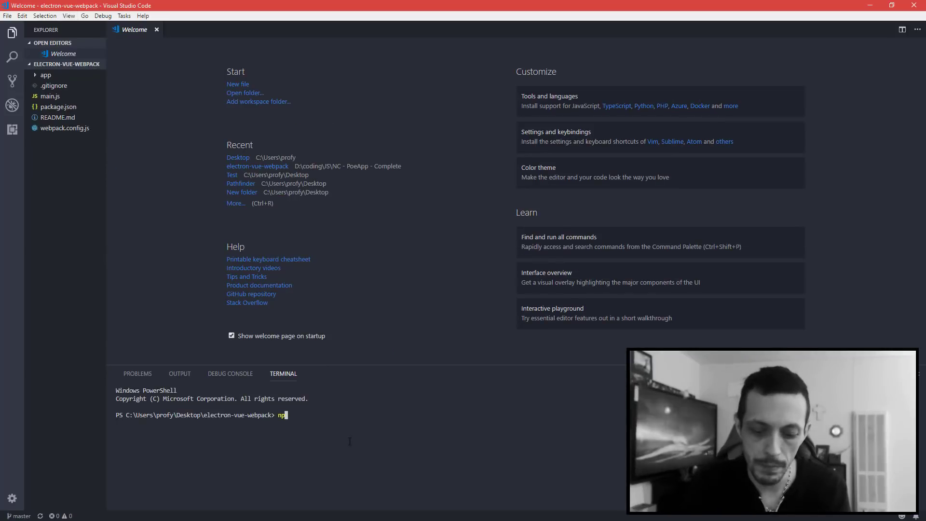
type("npm install")
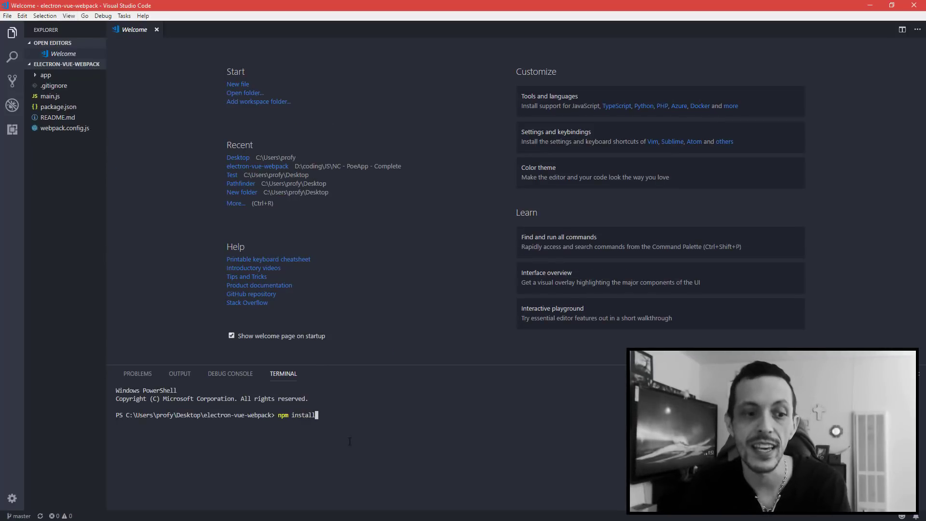
key("Return")
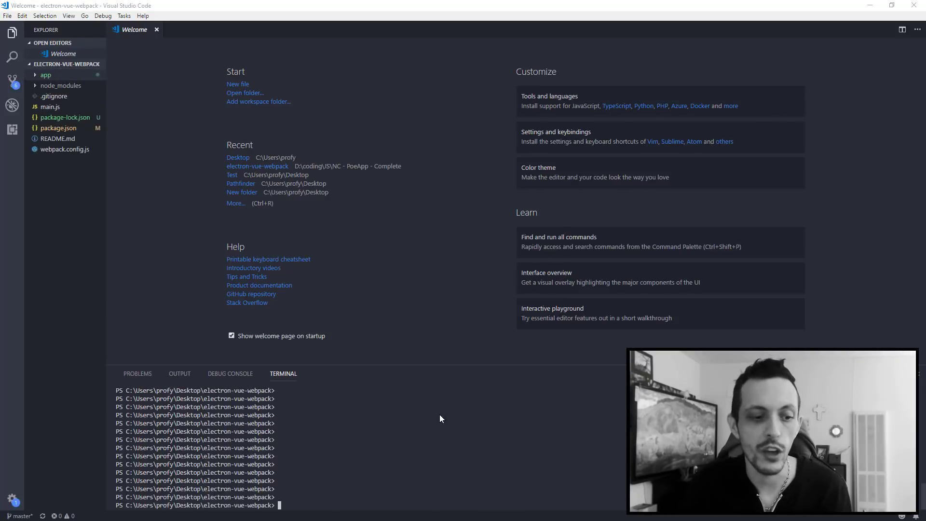
type("npm run dev")
key("Return")
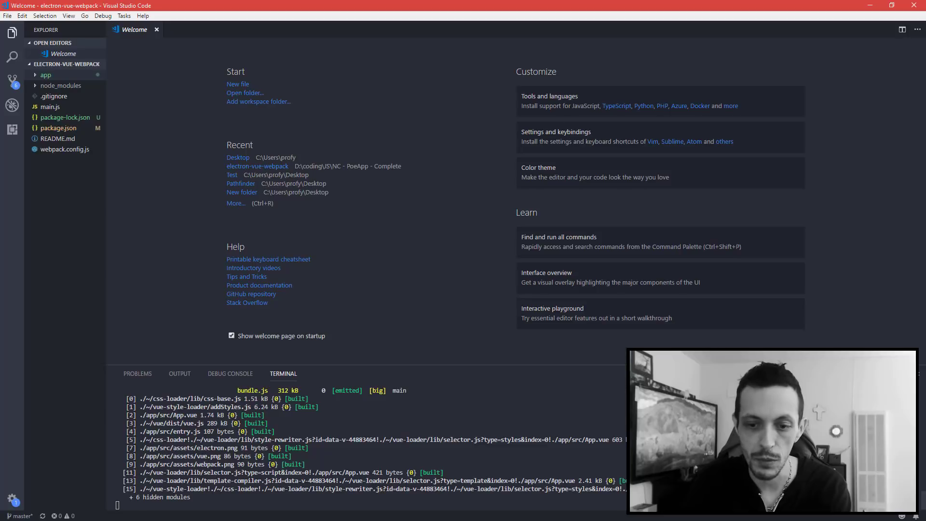
Step: Run npm start in a new terminal to launch the Hello Vue Electron window
key("ctrl+shift+grave")
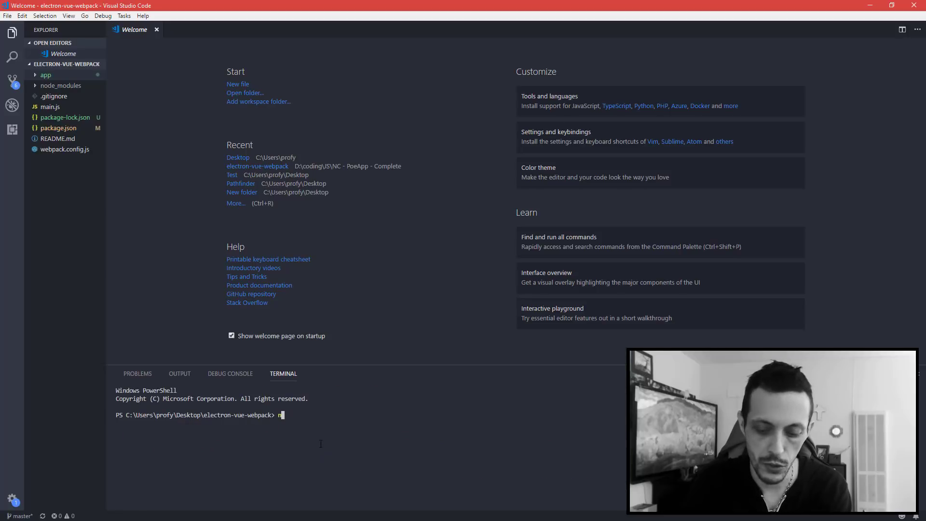
type("npm start")
key("Return")
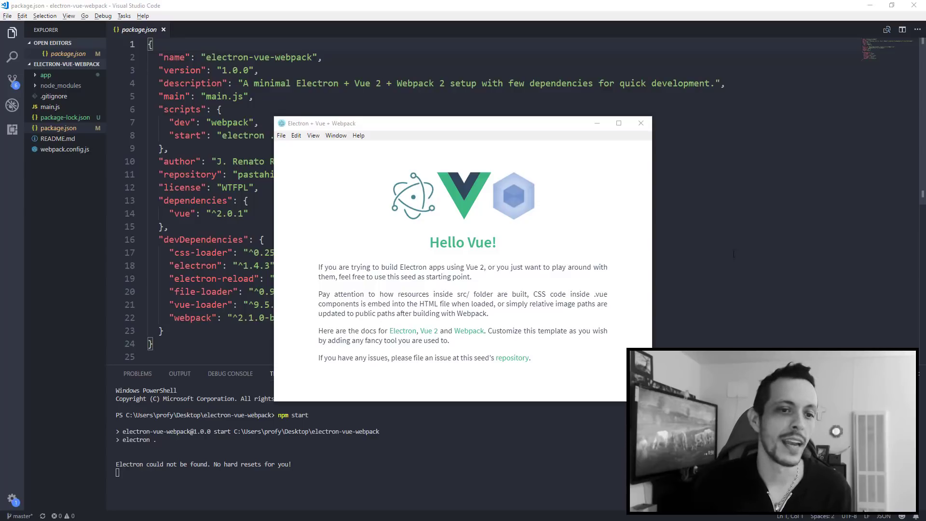
Step: Expand app/src and open index.html, entry.js and App.vue in the editor
left_click(46, 74)
left_click(50, 95)
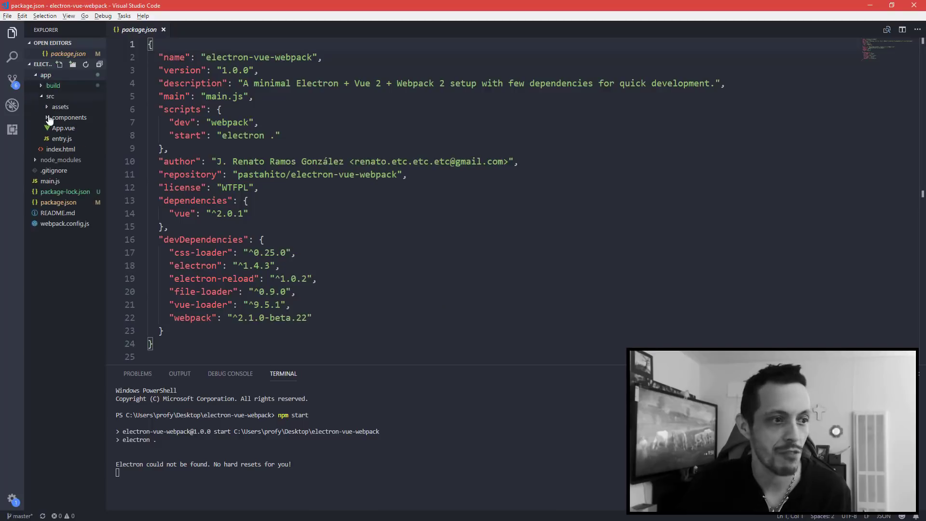
left_click(62, 149)
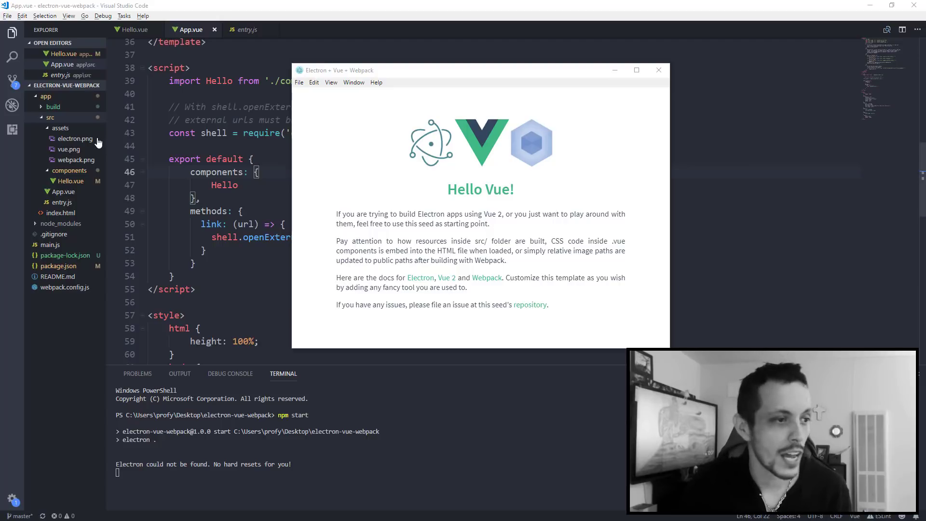
mouse_move(63, 192)
left_click(64, 202)
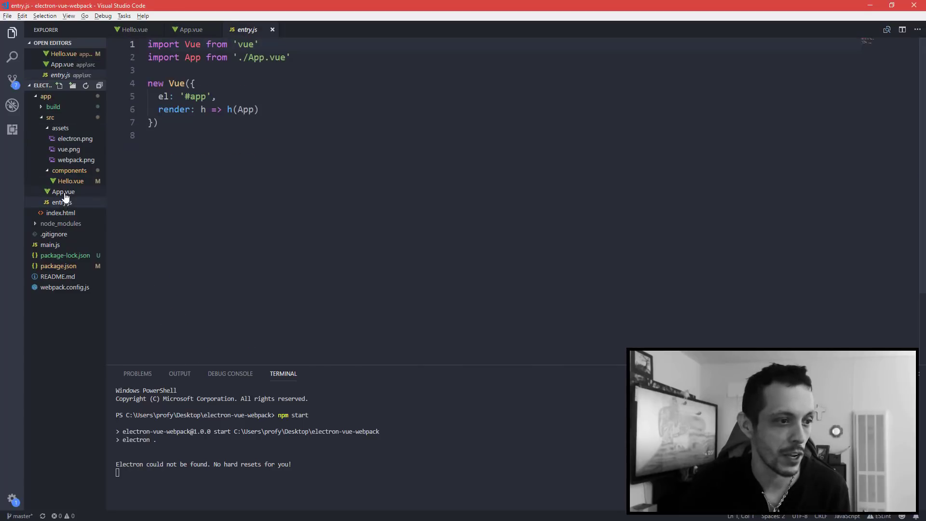
left_click(65, 192)
scroll(463, 217, "down", 4)
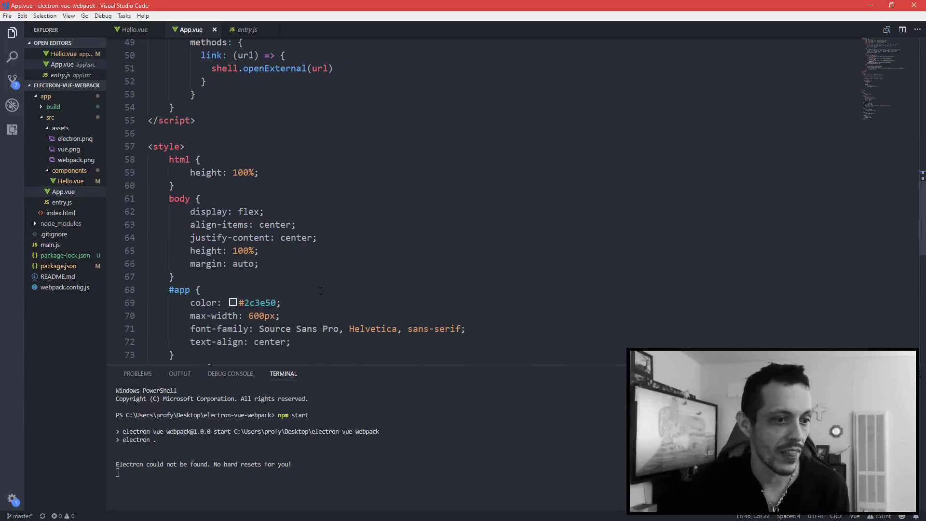
Step: Add background-color #d91d1a to App.vue's body rule, save, and view the red Electron window
left_click(284, 266)
key("Return")
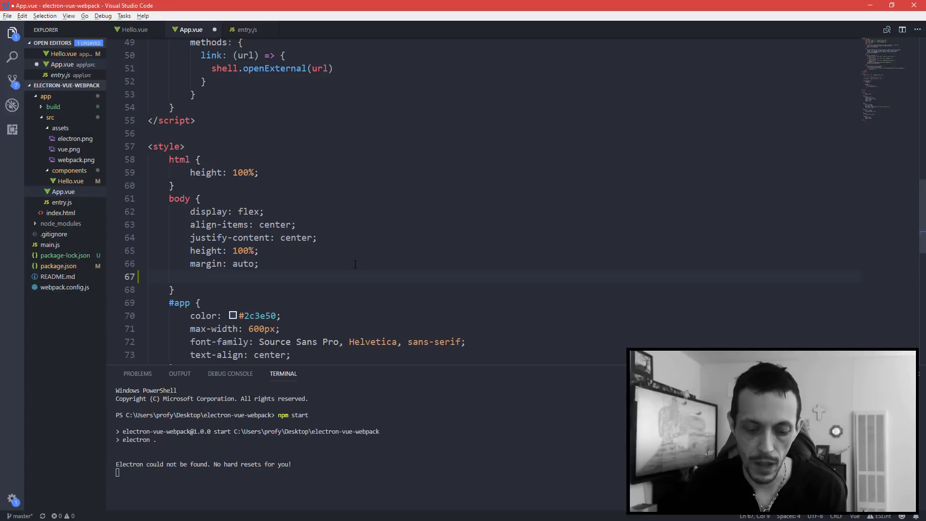
type("back")
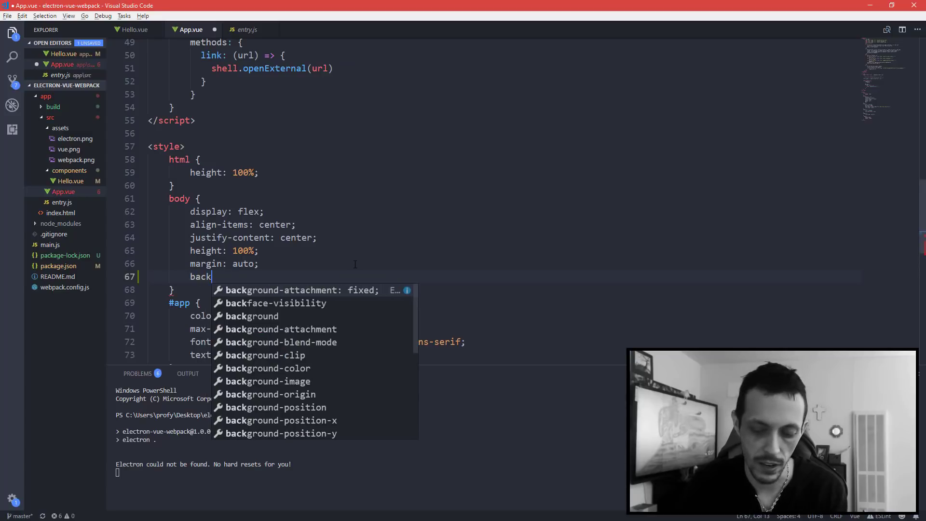
type("ground-col")
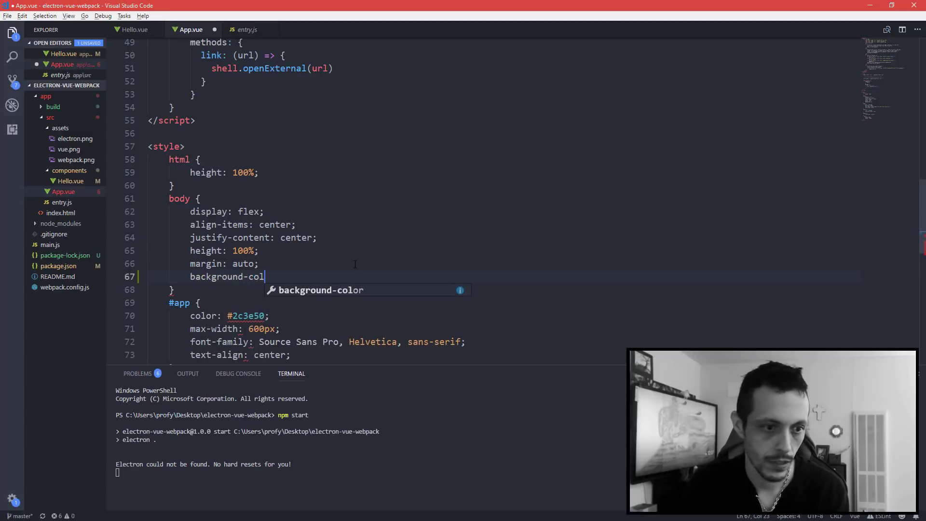
type("or: ")
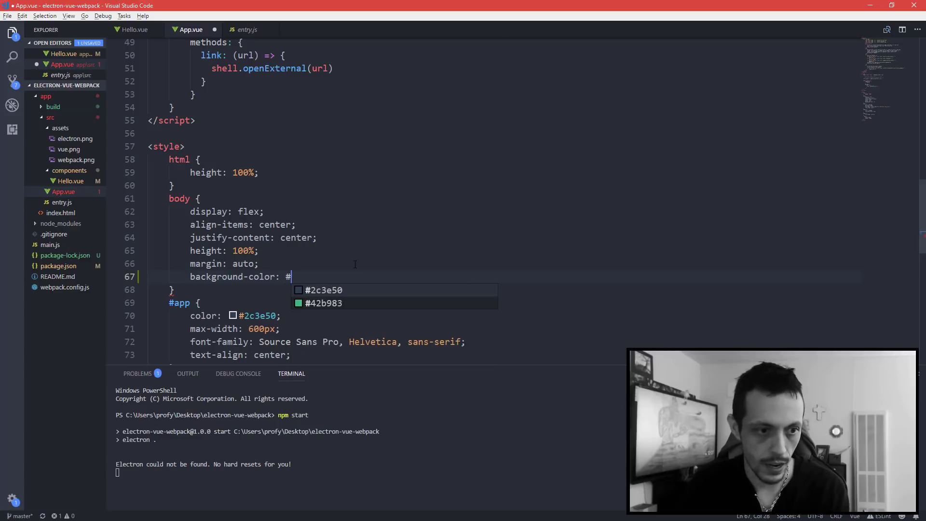
type("#d91d1a")
key("ctrl+s")
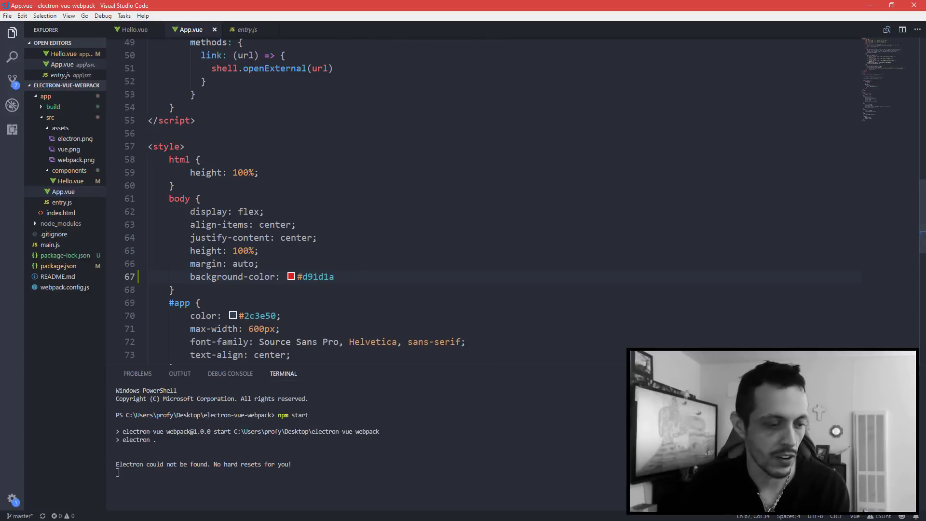
key("alt+Tab")
left_click(637, 209)
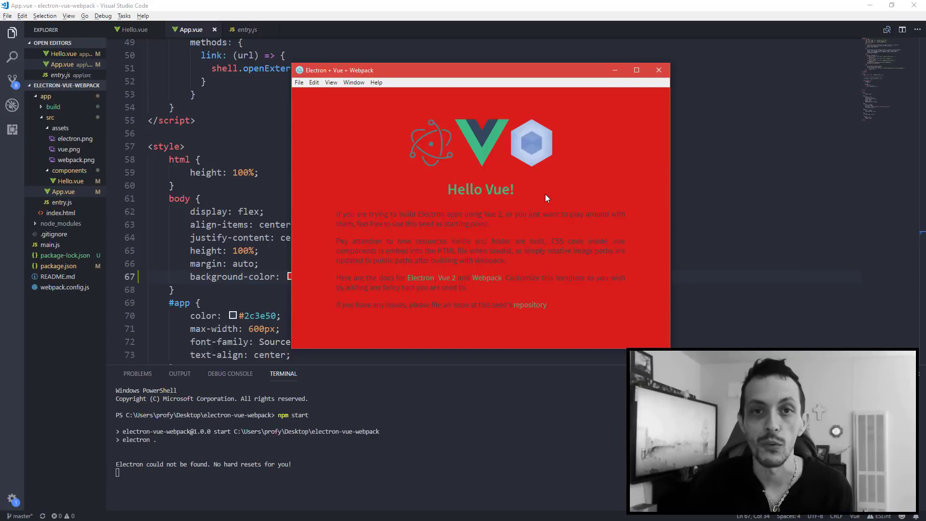
Step: Close the Electron window and delete the template paragraphs and three logo image tags from App.vue
key("alt+F4")
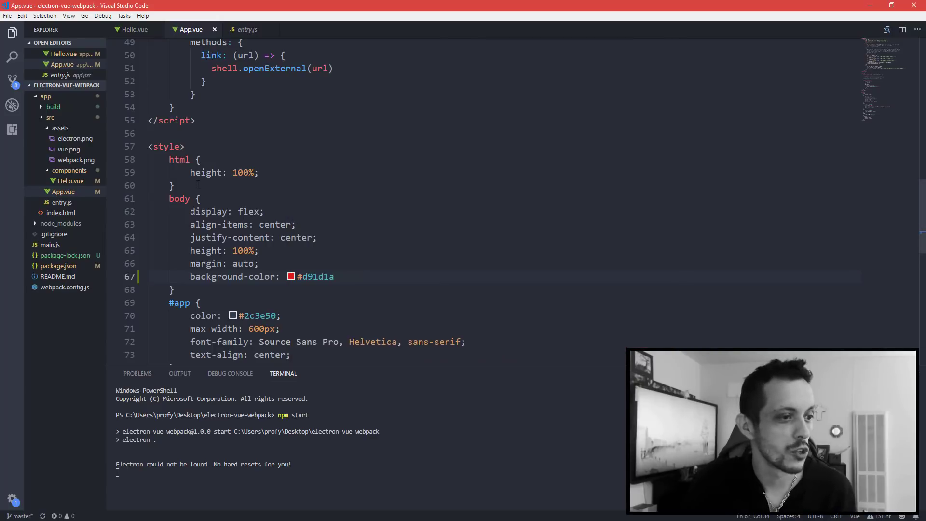
left_click(198, 185)
scroll(362, 218, "up", 4)
scroll(362, 217, "up", 4)
scroll(362, 218, "up", 4)
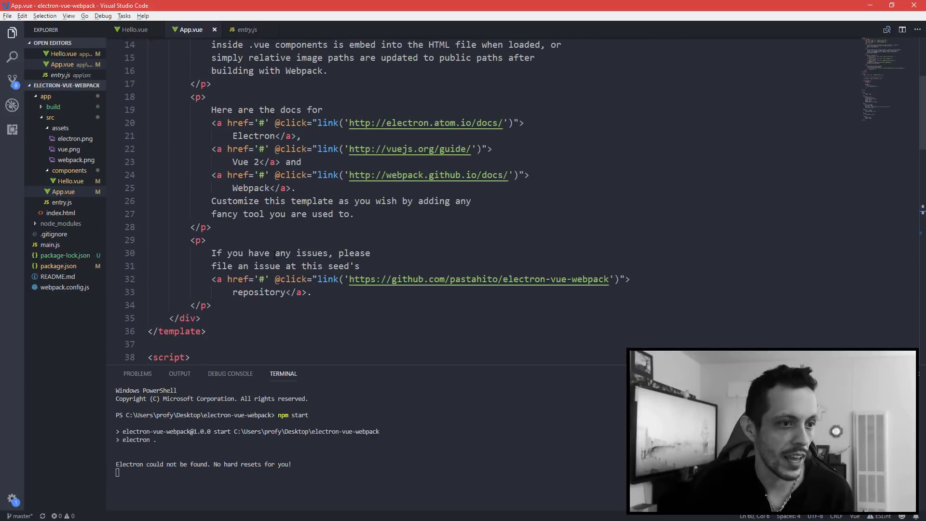
left_click_drag(201, 319, 270, 110)
key("Delete")
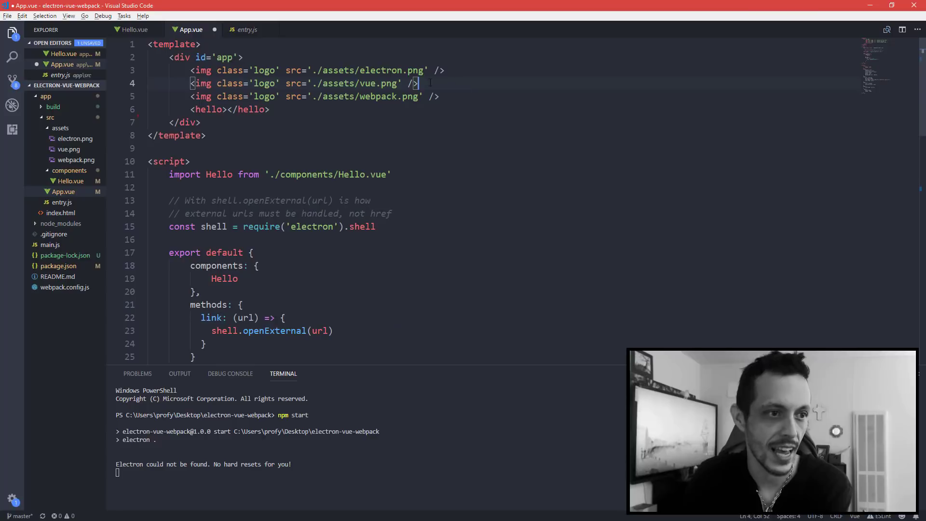
left_click_drag(443, 97, 403, 59)
key("Delete")
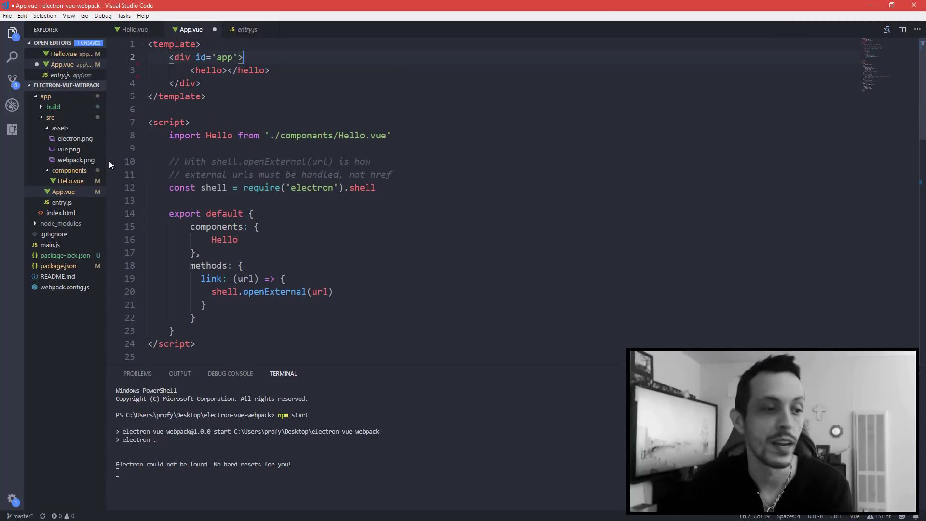
Step: Save App.vue, check the Hello Vue-only red window, and open Hello.vue
key("ctrl+s")
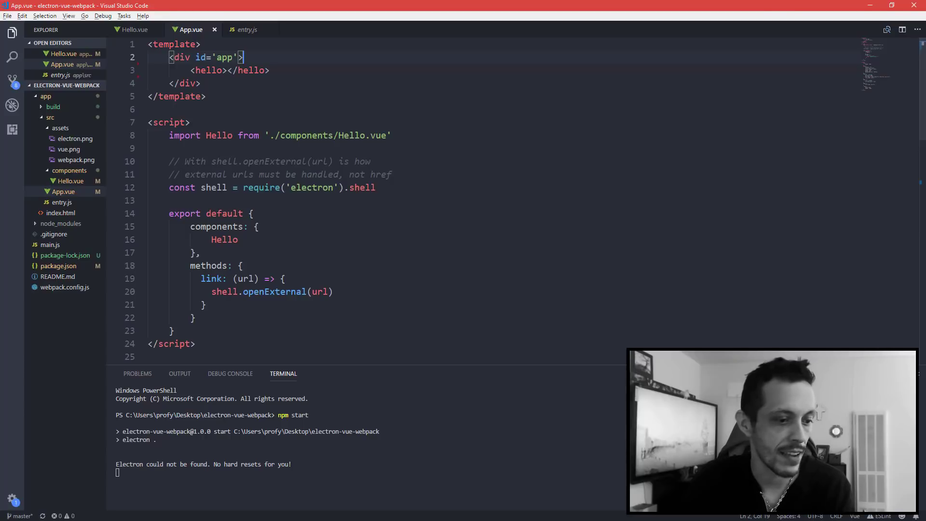
key("alt+Tab")
left_click(683, 206)
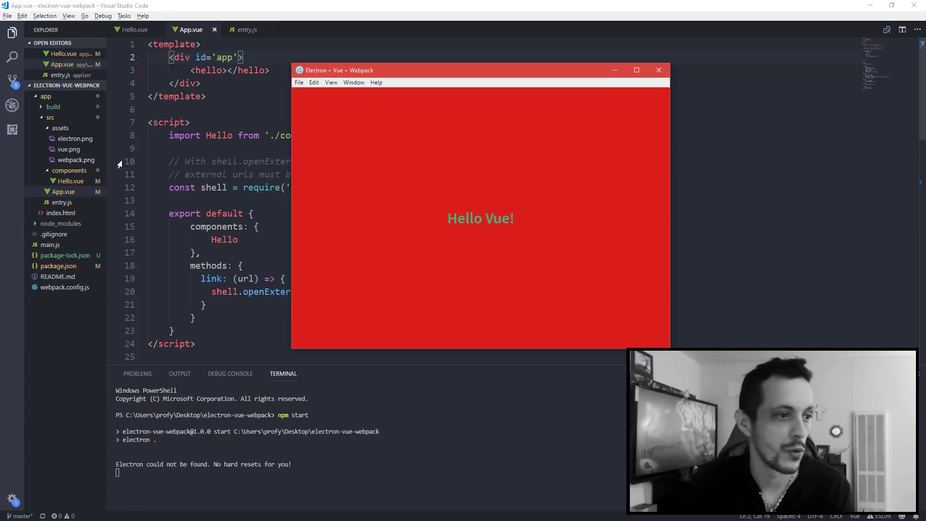
left_click(72, 181)
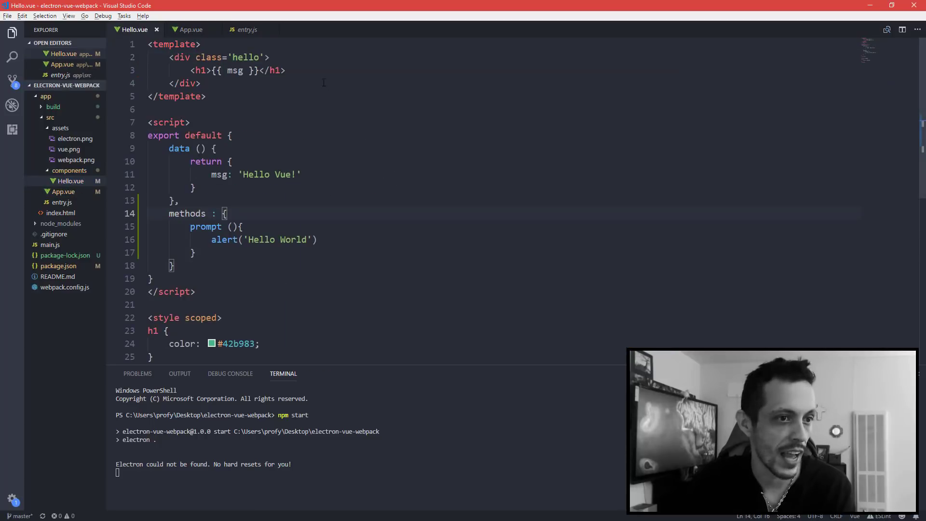
Step: Open electron-vue-webpack/app/src/assets in File Explorer and drag B-Logo.png from the desktop into it
left_click(869, 5)
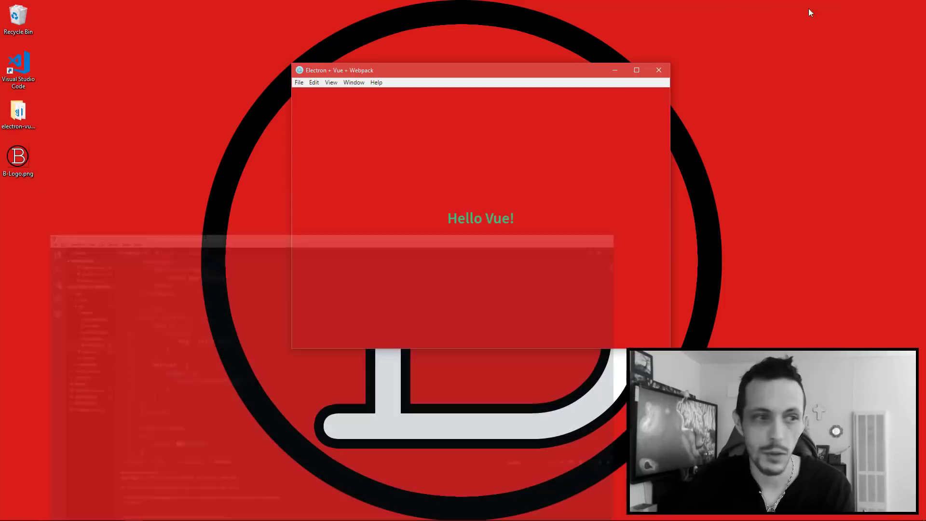
right_click(30, 153)
left_click(20, 162)
double_click(18, 115)
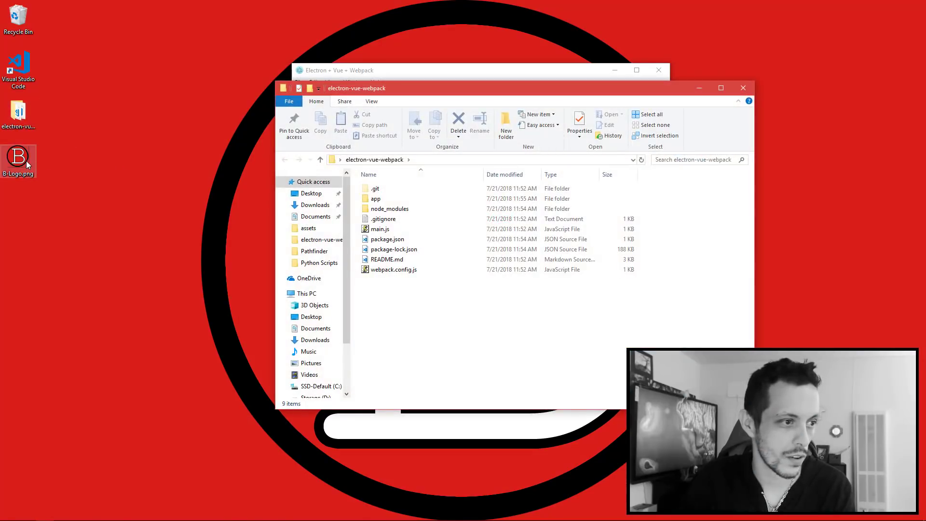
double_click(376, 199)
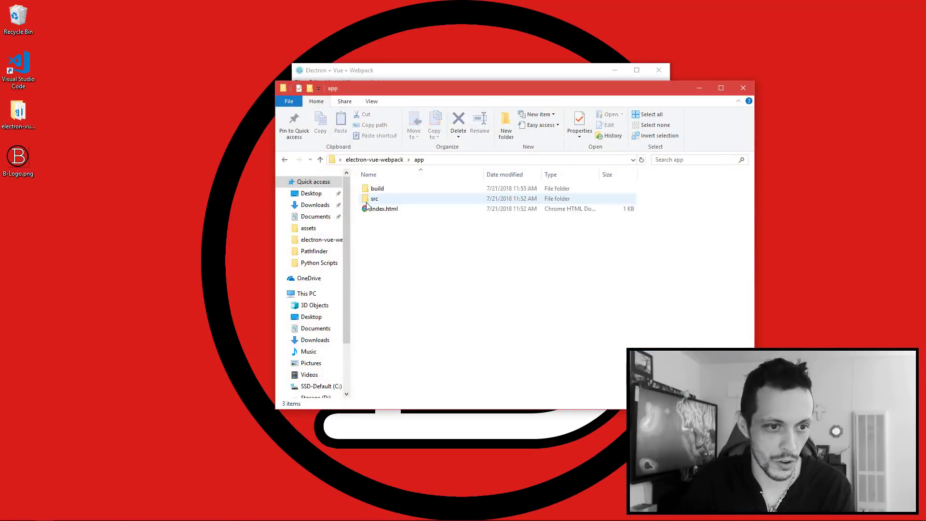
double_click(375, 199)
double_click(377, 188)
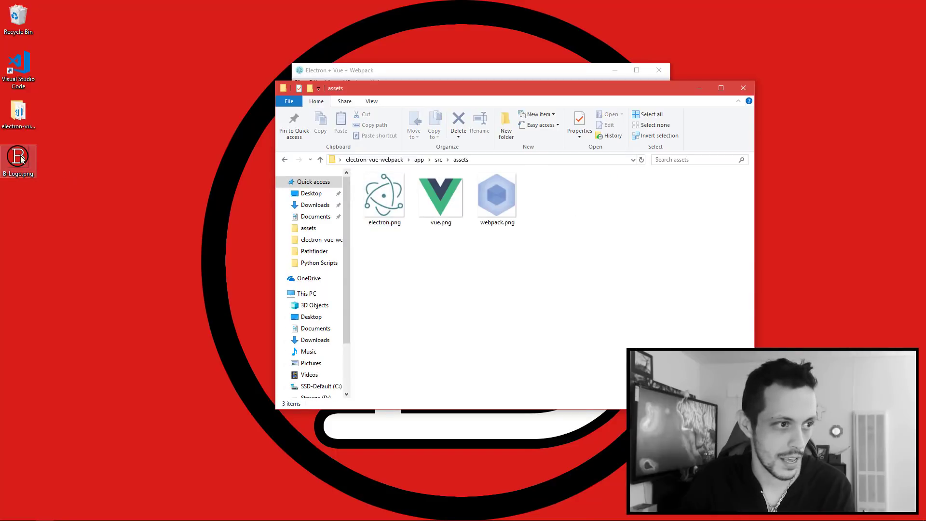
mouse_move(18, 157)
left_mouse_down()
mouse_move(600, 241)
mouse_move(557, 202)
left_mouse_up()
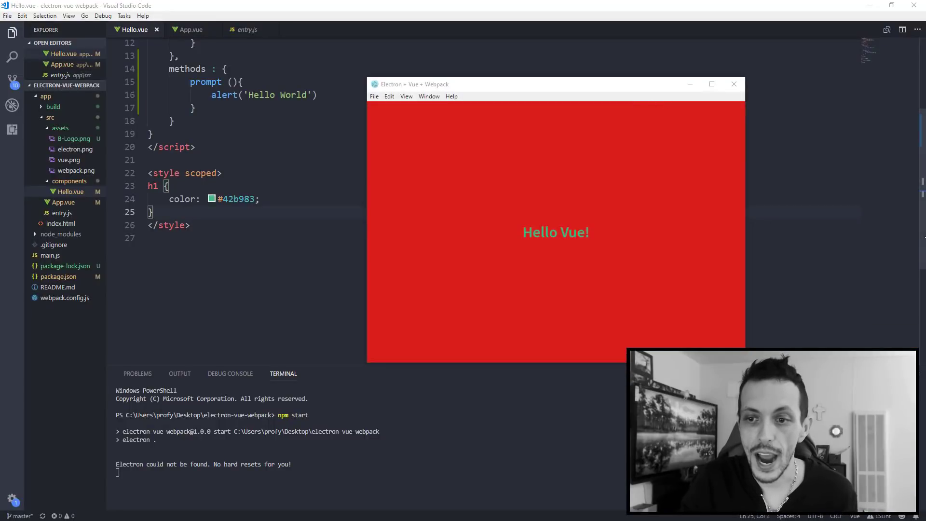
Step: Restore VS Code, move the Electron window right, close File Explorer, and enlarge the editor
left_click(891, 6)
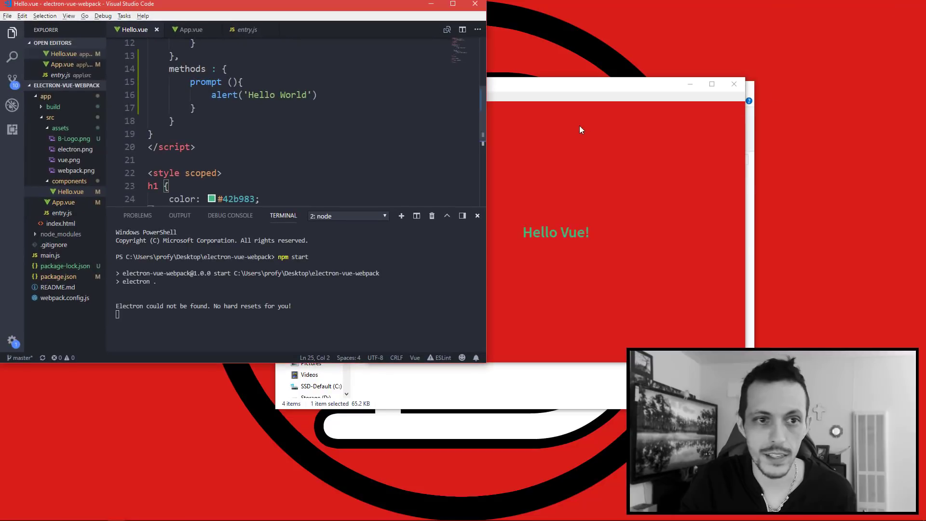
mouse_move(589, 83)
left_mouse_down()
mouse_move(762, 86)
mouse_move(753, 77)
left_mouse_up()
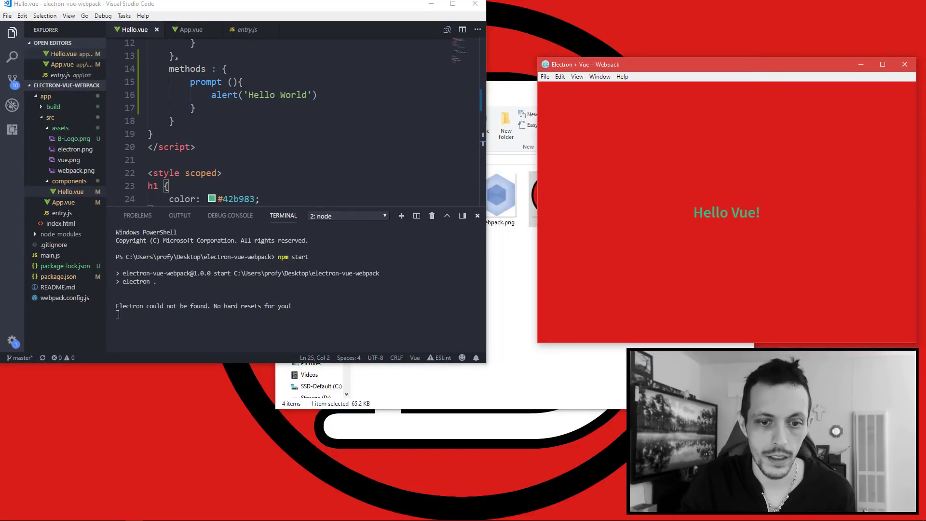
left_click(507, 181)
left_click(746, 87)
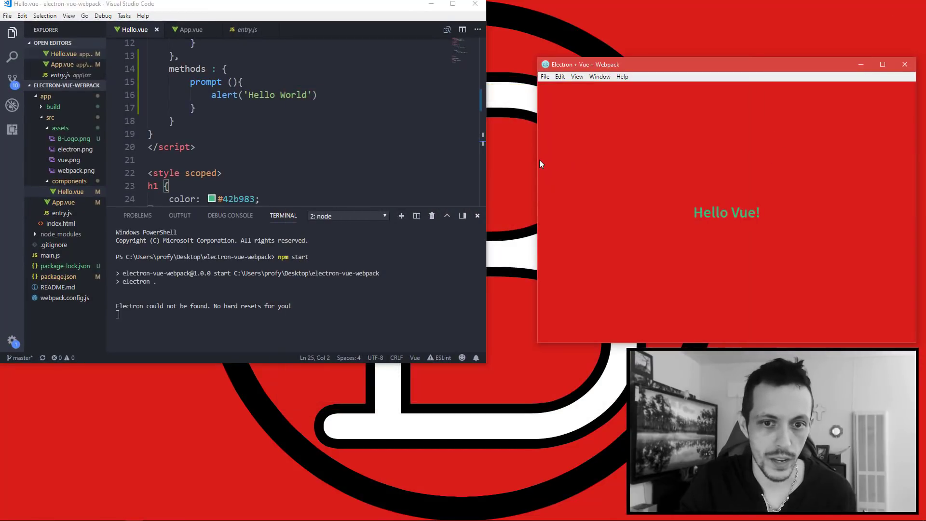
mouse_move(488, 365)
left_mouse_down()
mouse_move(611, 499)
mouse_move(605, 514)
left_mouse_up()
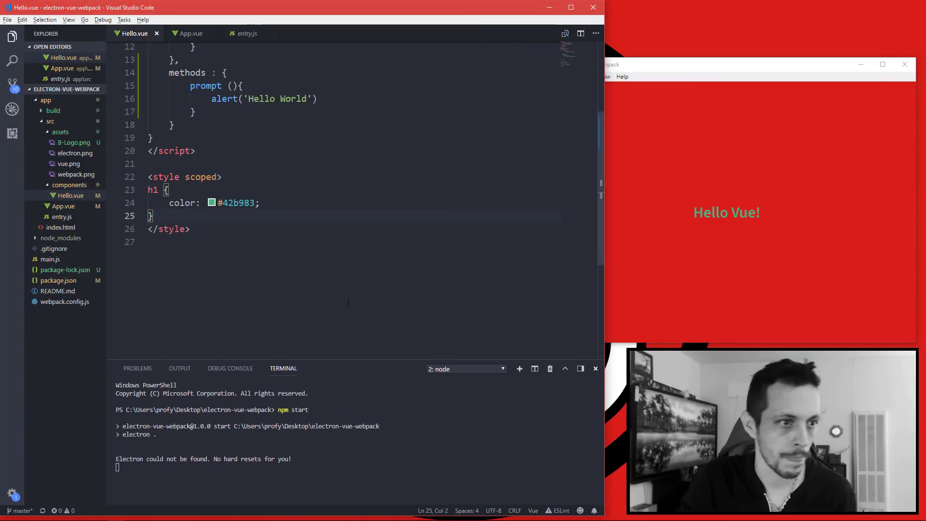
Step: Replace Hello.vue's <h1>{{ msg }}</h1> with an img tag sourcing ../assets/B-Logo.png and save
left_click(290, 242)
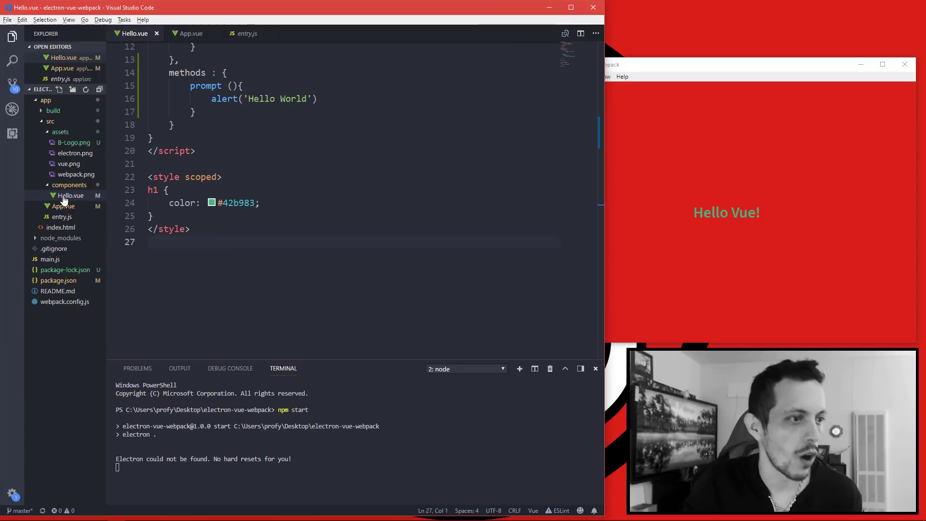
scroll(230, 262, "up", 5)
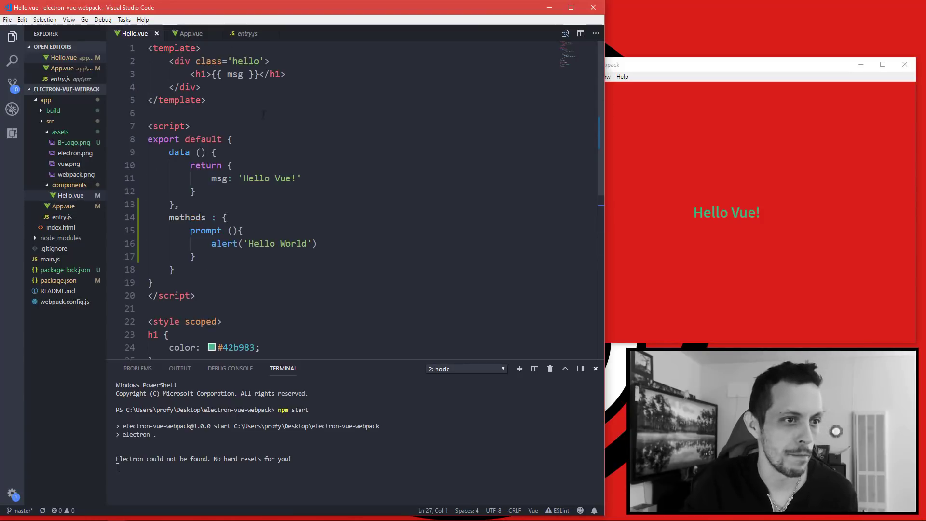
left_click_drag(287, 74, 190, 74)
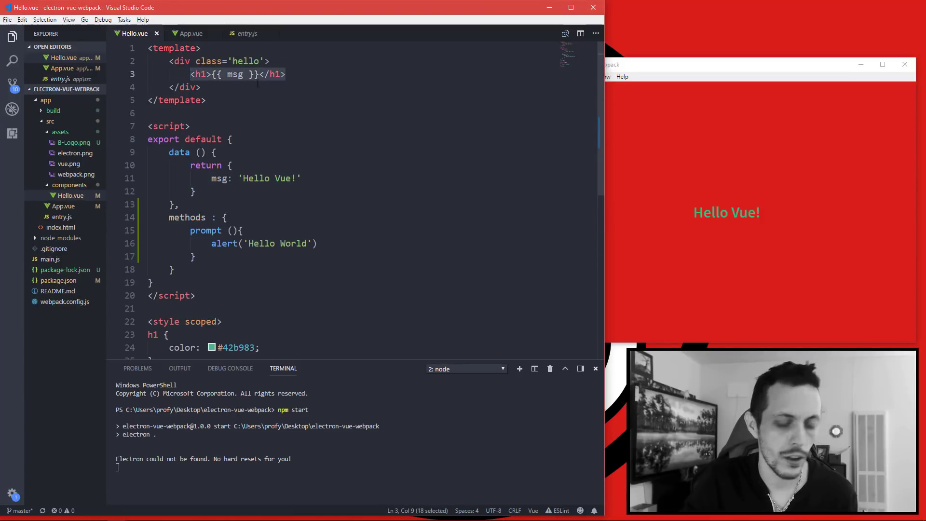
key("BackSpace")
type("img")
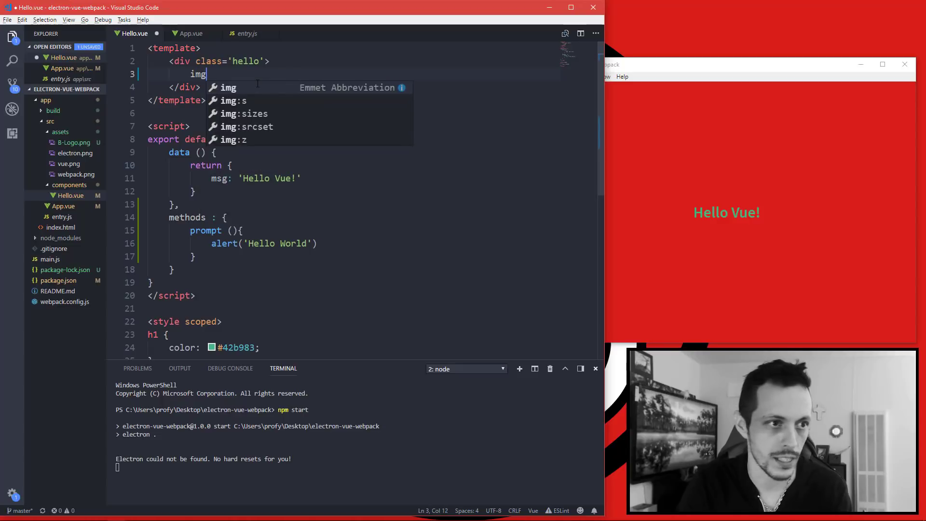
key("Tab")
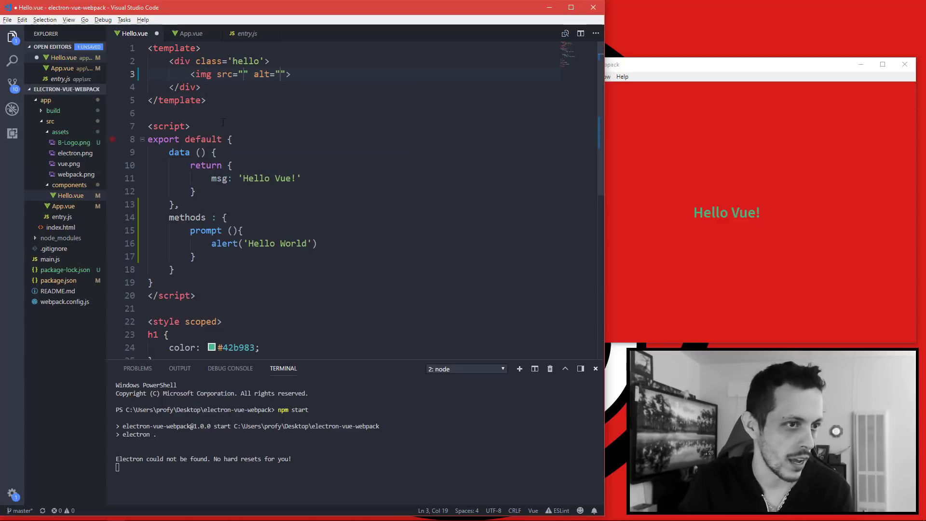
type("../asse")
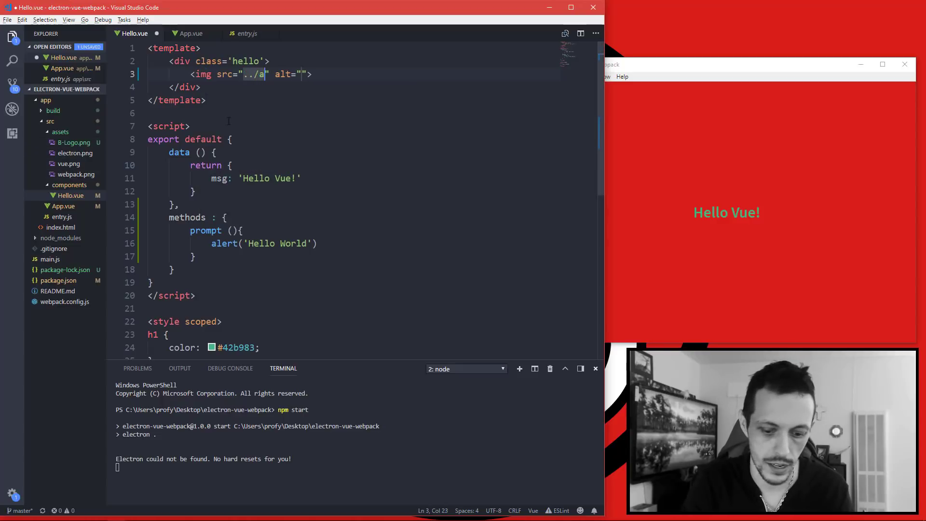
type("ts/")
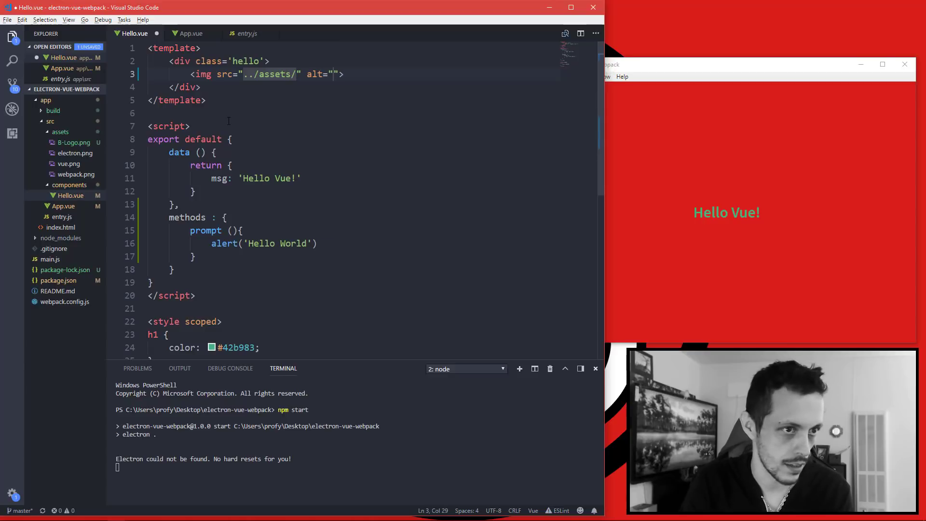
type("B-")
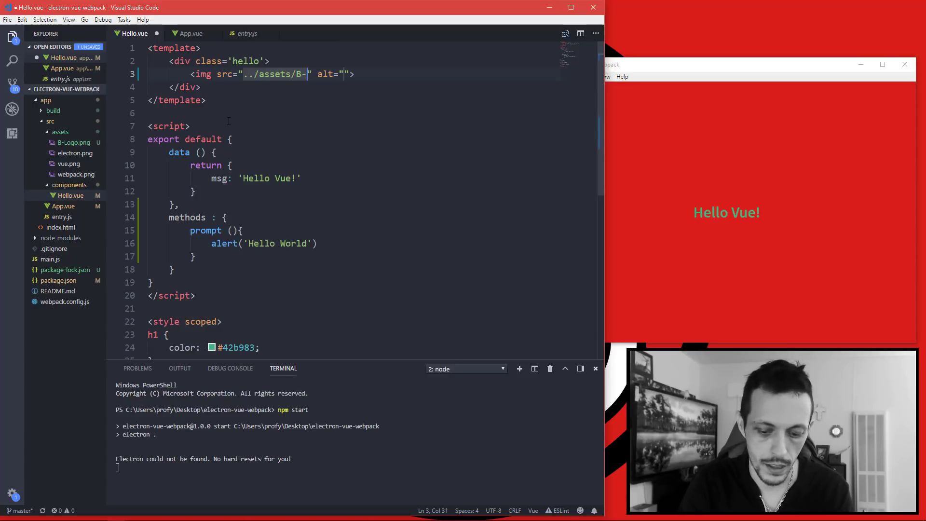
type("Logo.png")
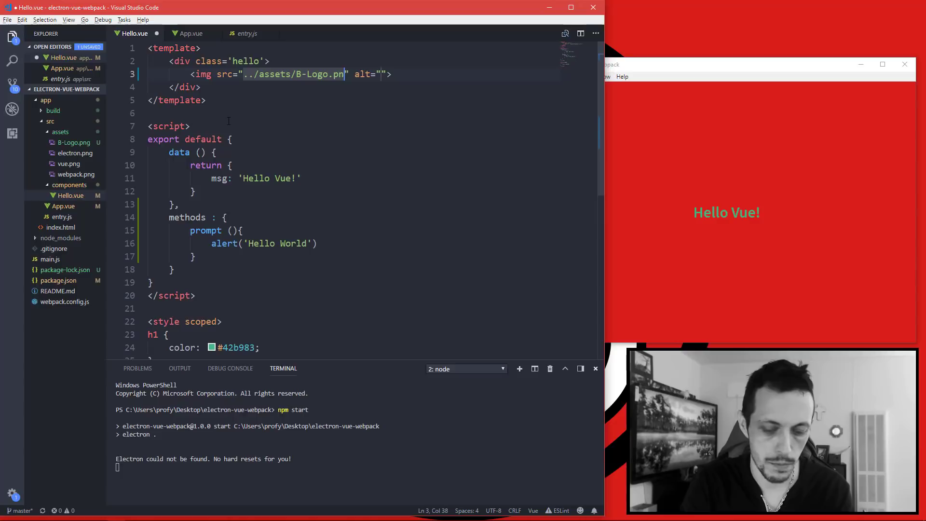
key("ctrl+s")
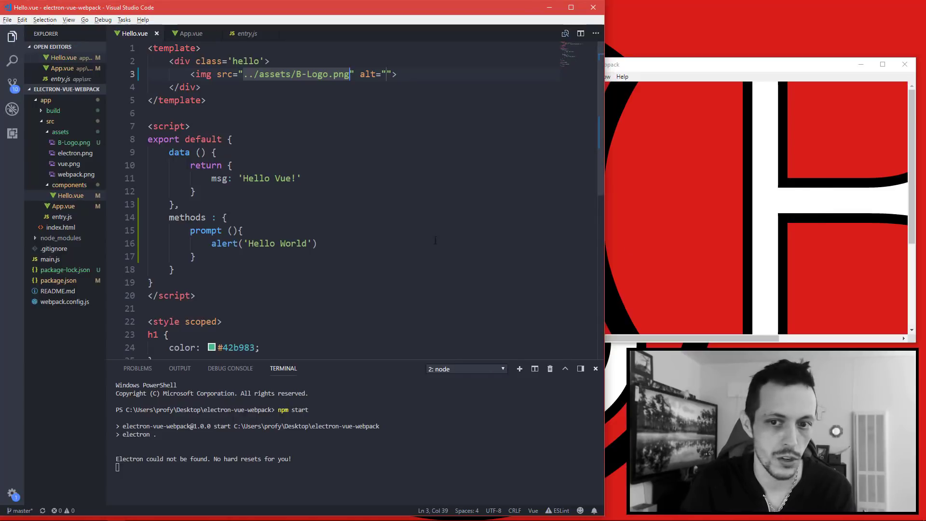
scroll(365, 290, "down", 3)
Step: Add an img style rule with height and width of 400px to Hello.vue and save
left_click(185, 239)
key("Return")
key("Return")
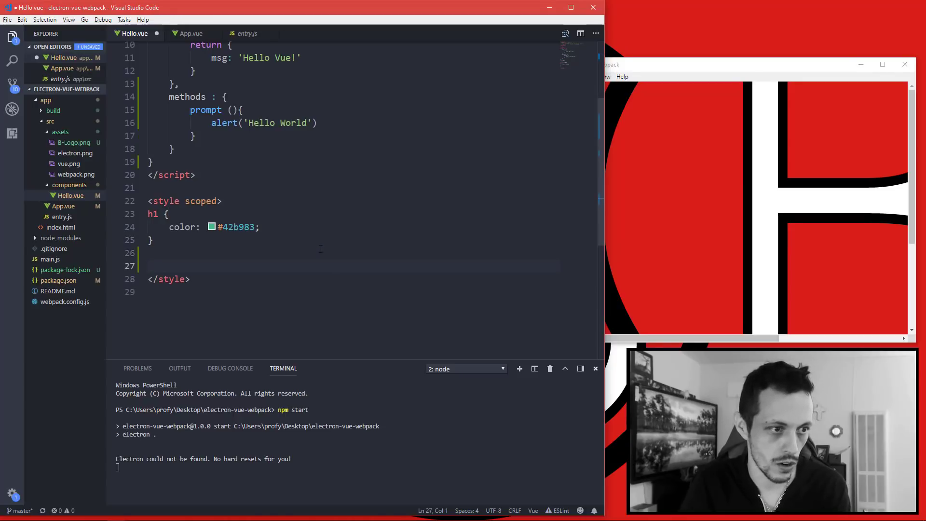
type("img")
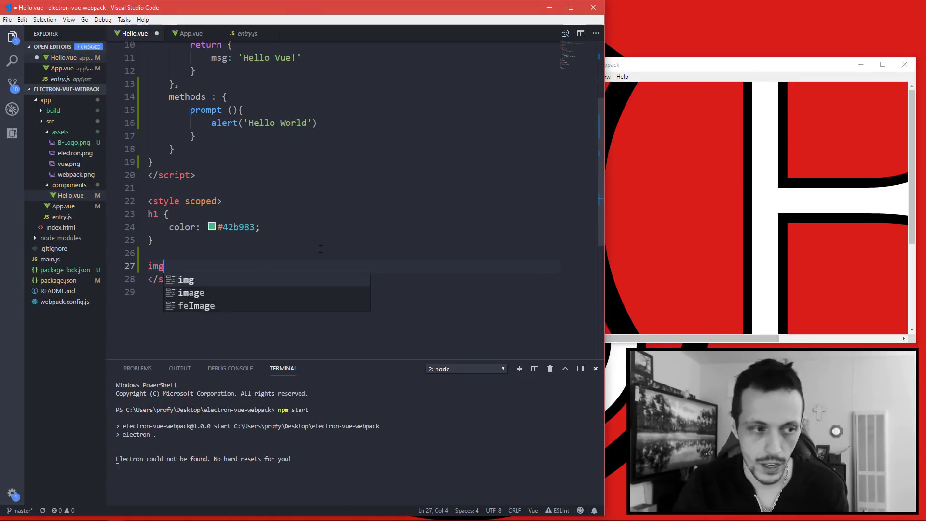
type(" {")
key("Return")
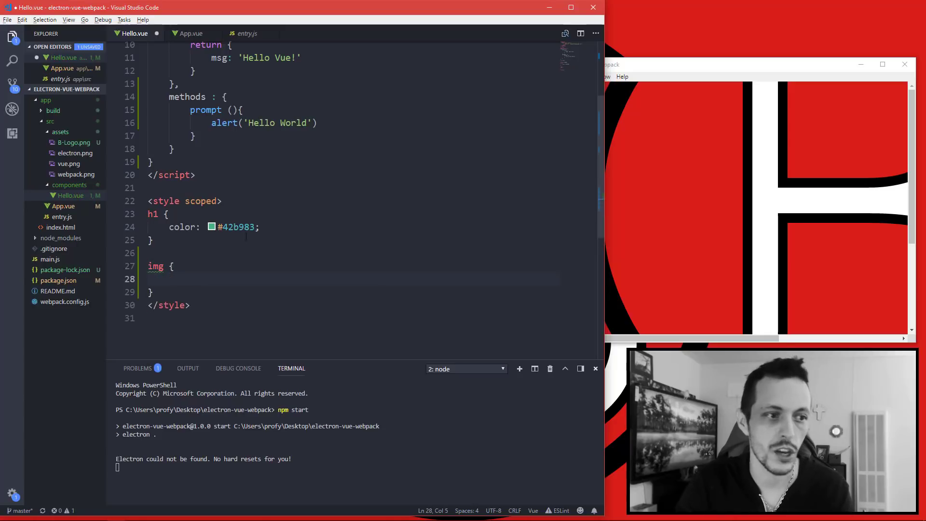
scroll(326, 181, "up", 5)
scroll(326, 181, "down", 5)
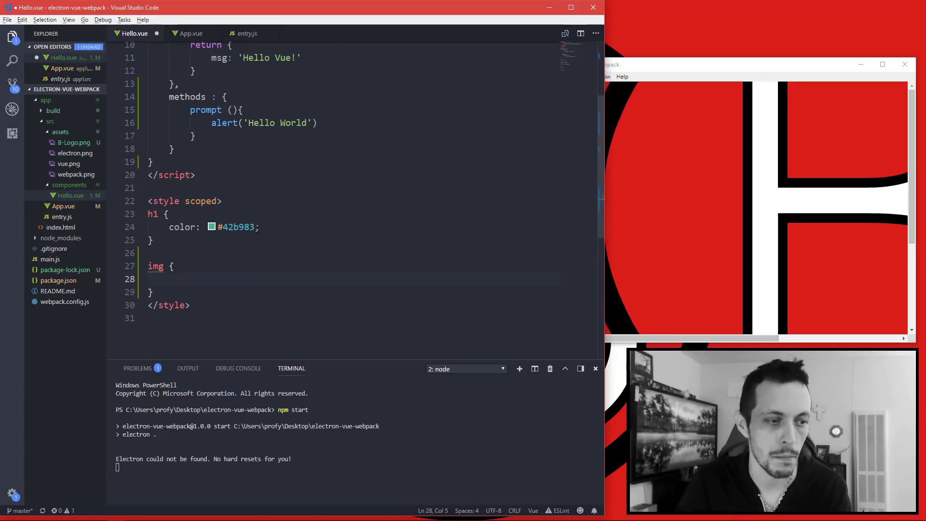
type("height")
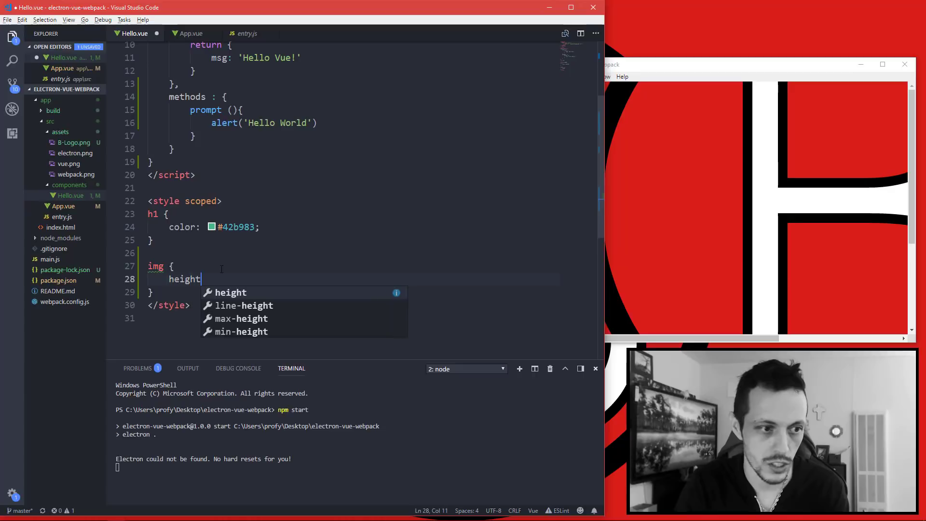
type(": ")
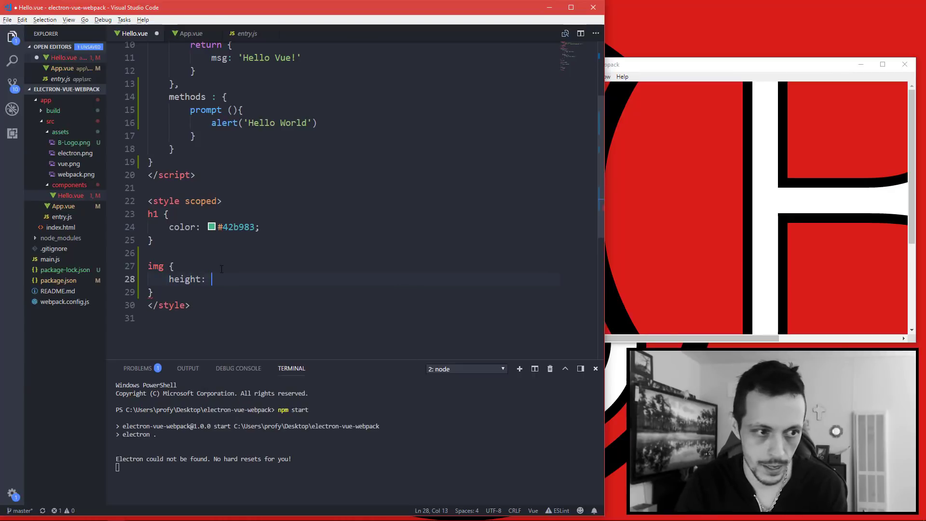
type("400p")
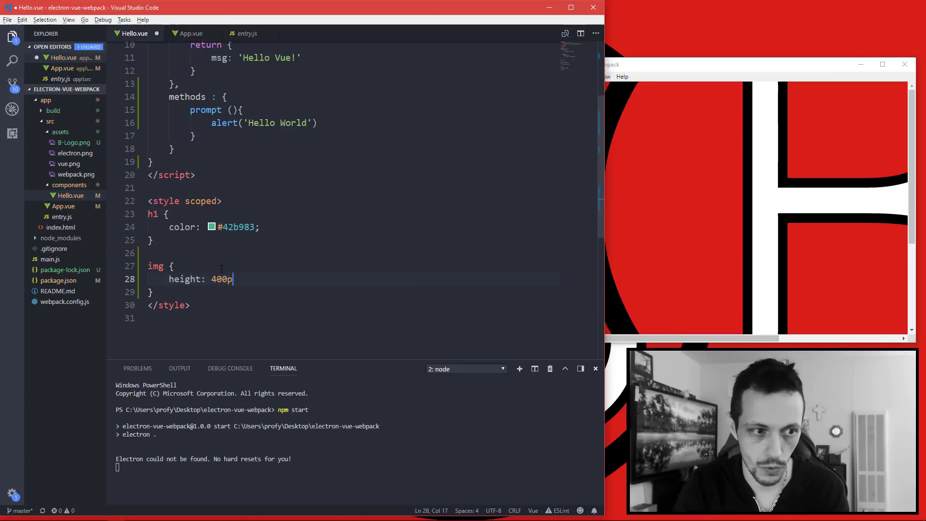
type("x;")
key("Return")
type("id")
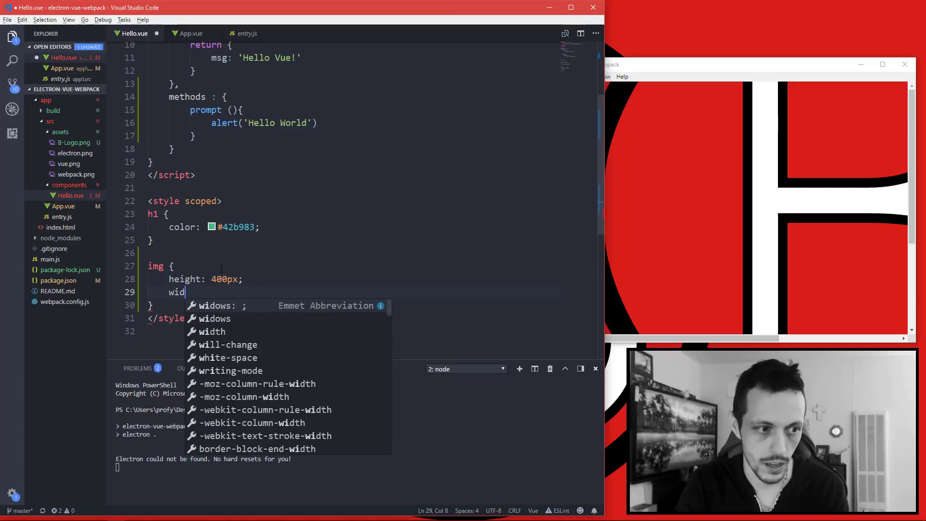
type("th: ")
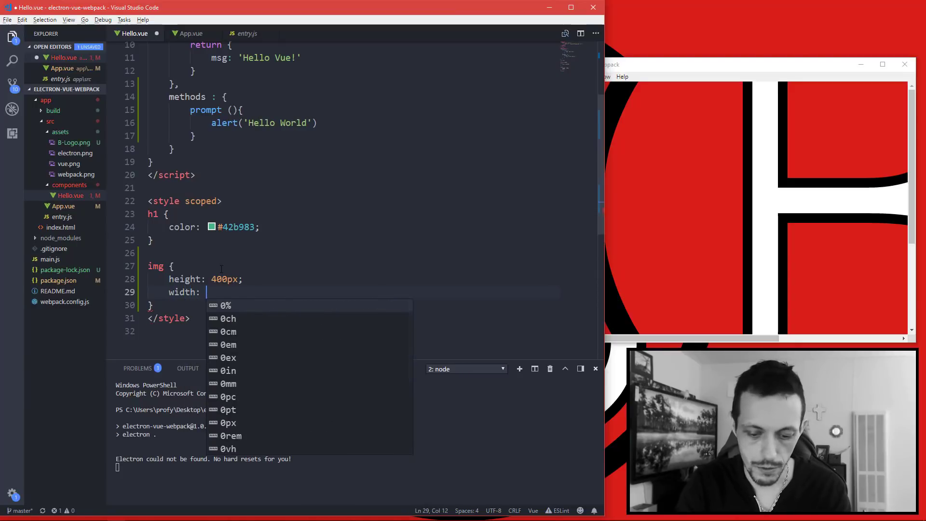
type("400px;")
key("ctrl+s")
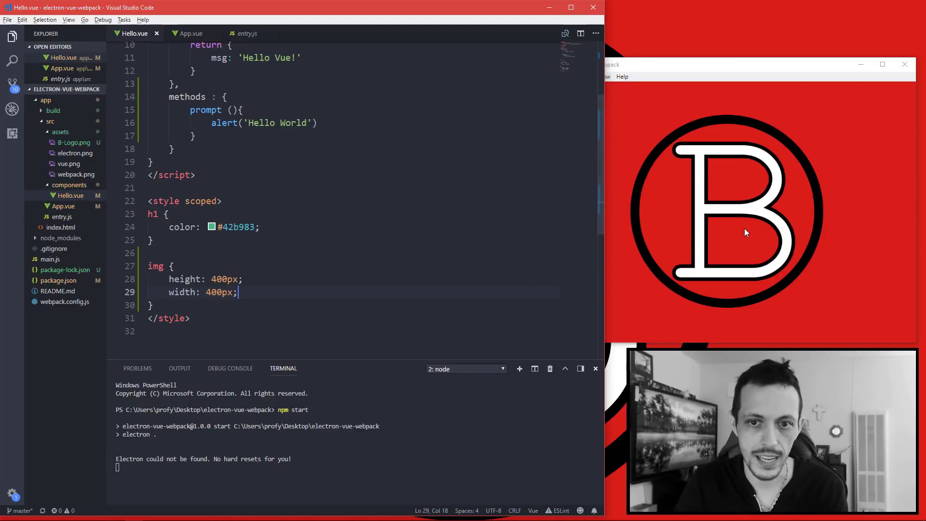
key("ctrl+z")
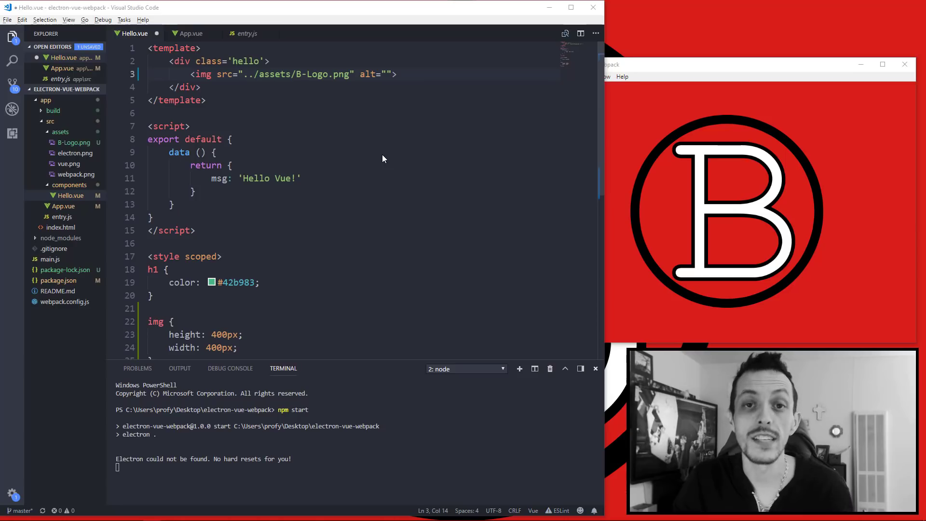
left_click(222, 78)
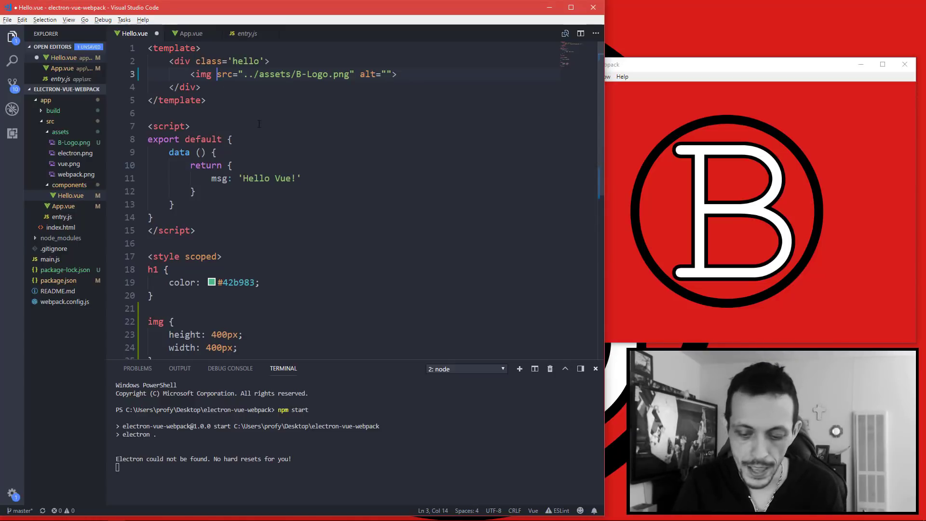
type("@click =")
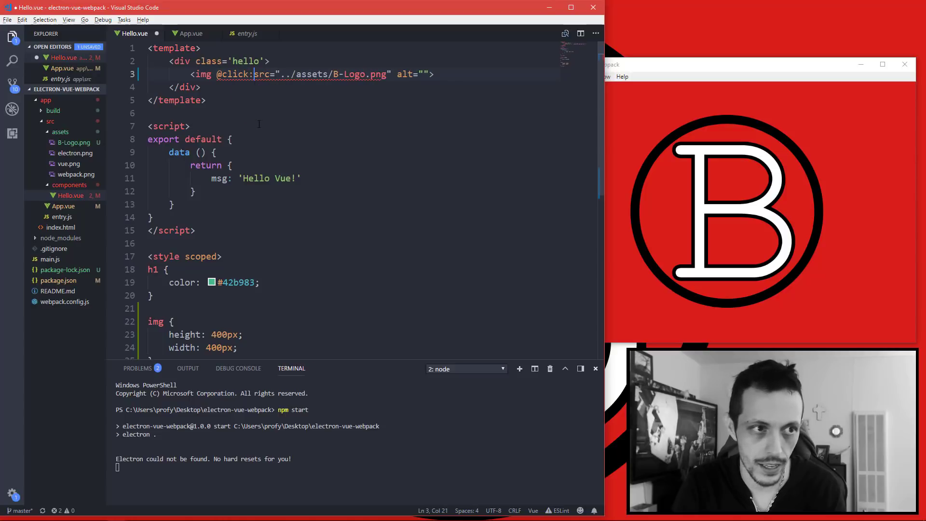
key("BackSpace")
key("BackSpace")
type("='prompt(")
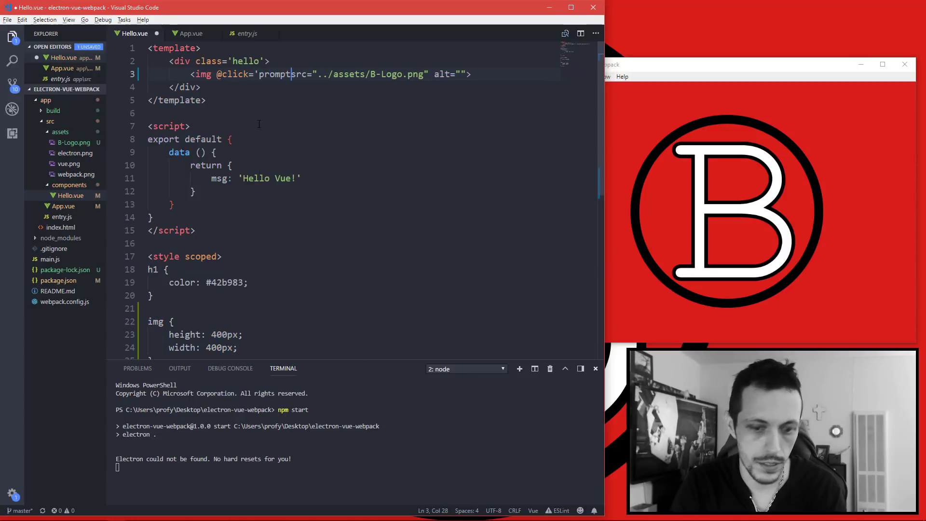
type(")'")
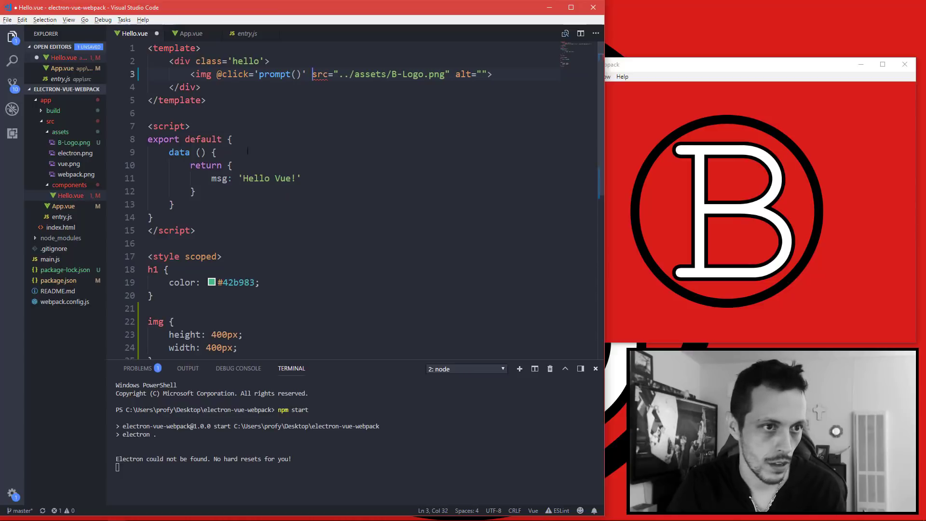
left_click(230, 207)
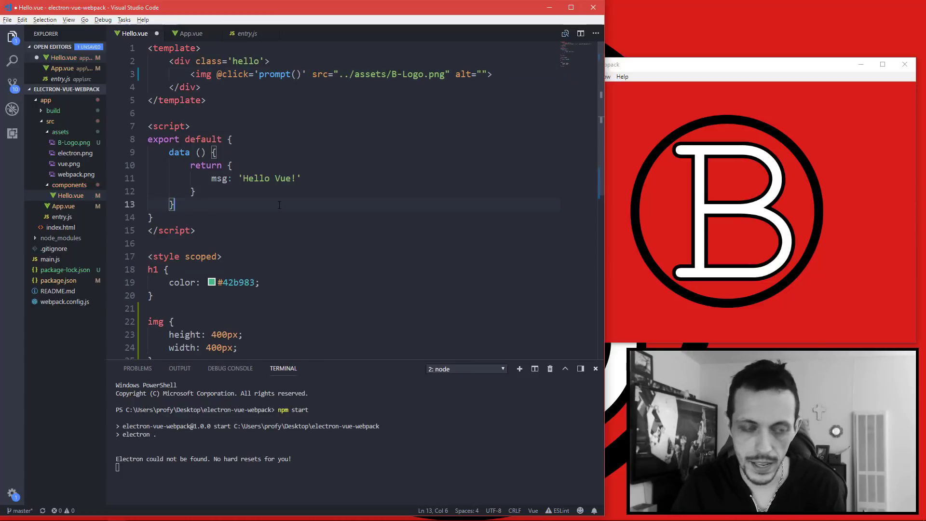
type(",")
Step: Add a methods block whose prompt() method alerts 'WE DID IT!'
key("Return")
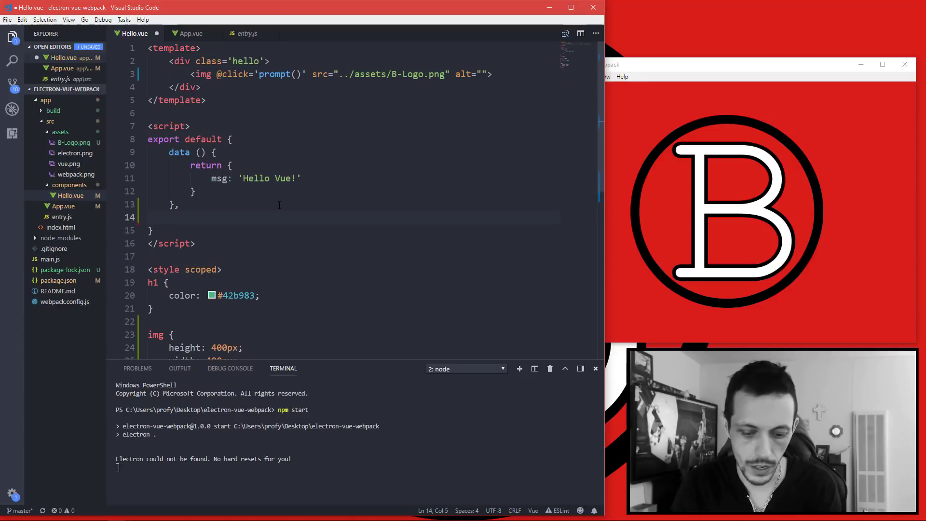
type("methods : {")
key("Return")
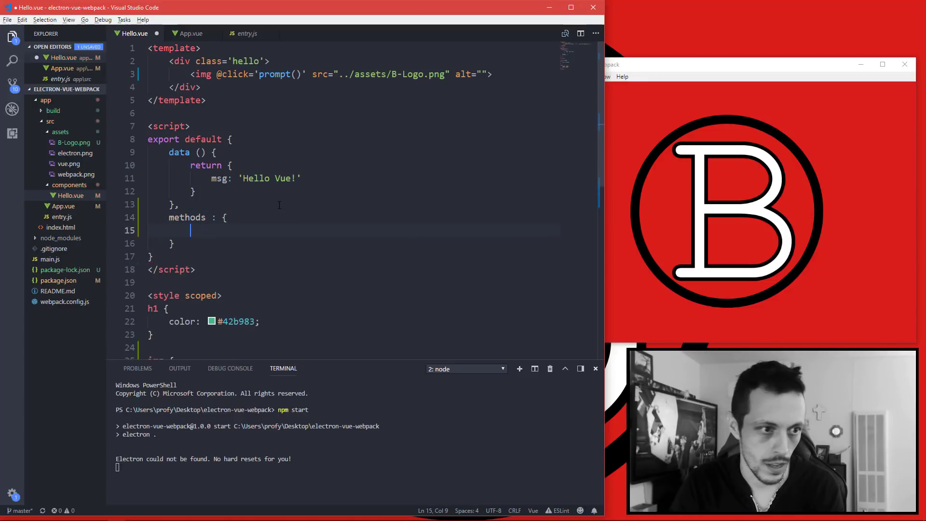
type("prompt")
key("Escape")
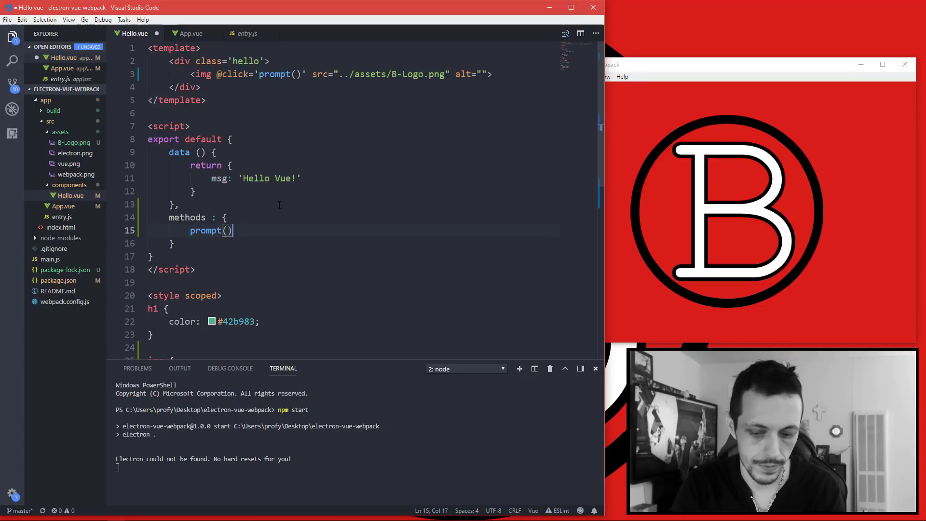
type("{")
key("Return")
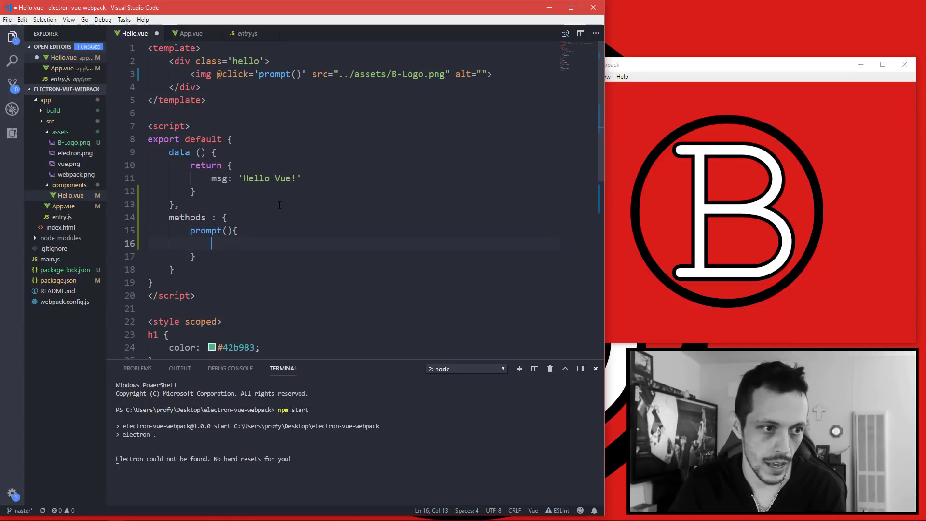
type("alert")
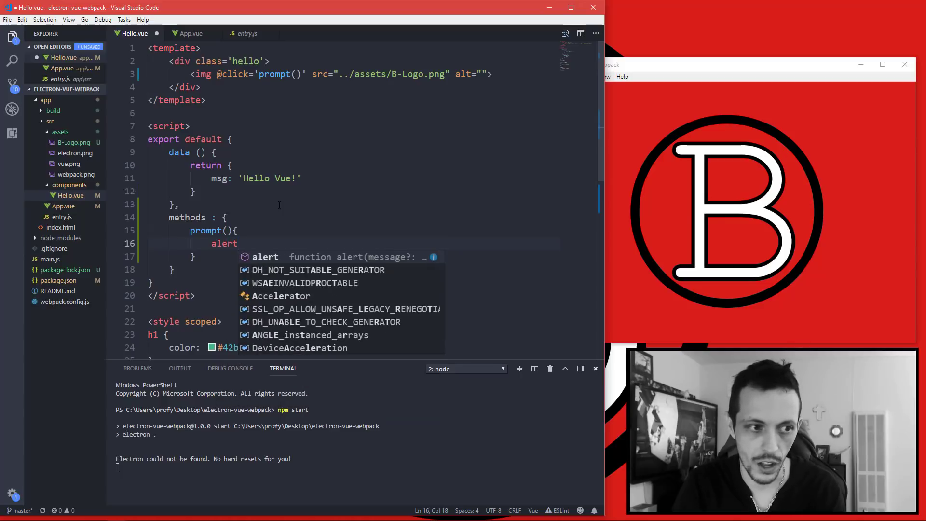
type("(\"")
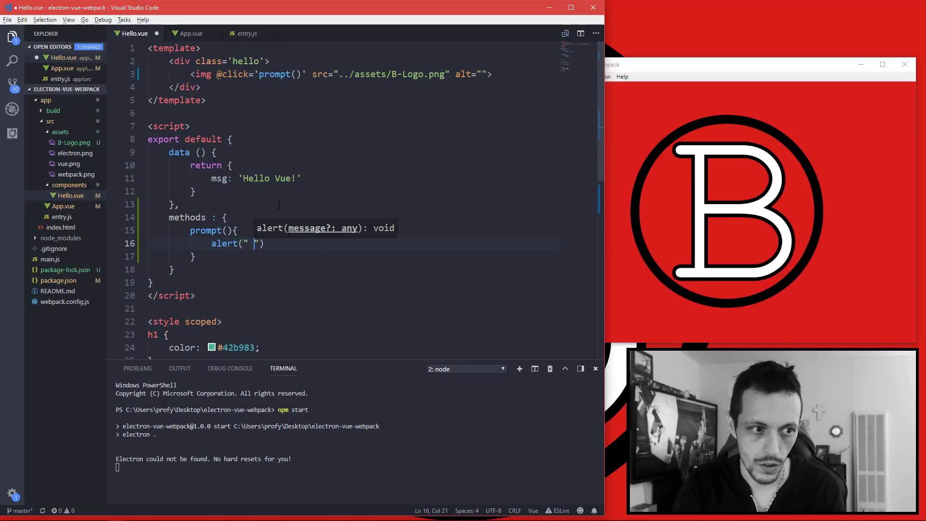
key("BackSpace")
type("'")
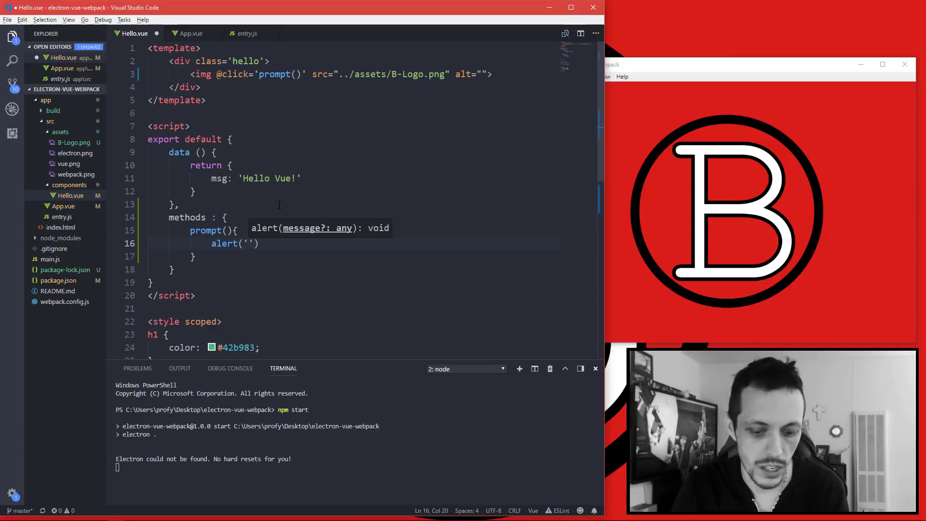
type("WE DID IT!")
Step: Save Hello.vue and click the logo in the Electron window to confirm the alert
left_click(315, 244)
key("ctrl+s")
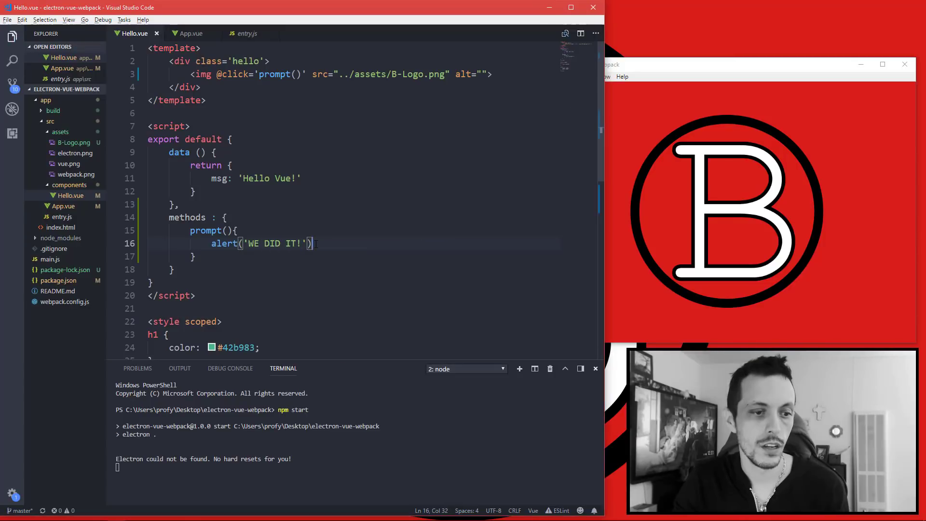
left_click(742, 223)
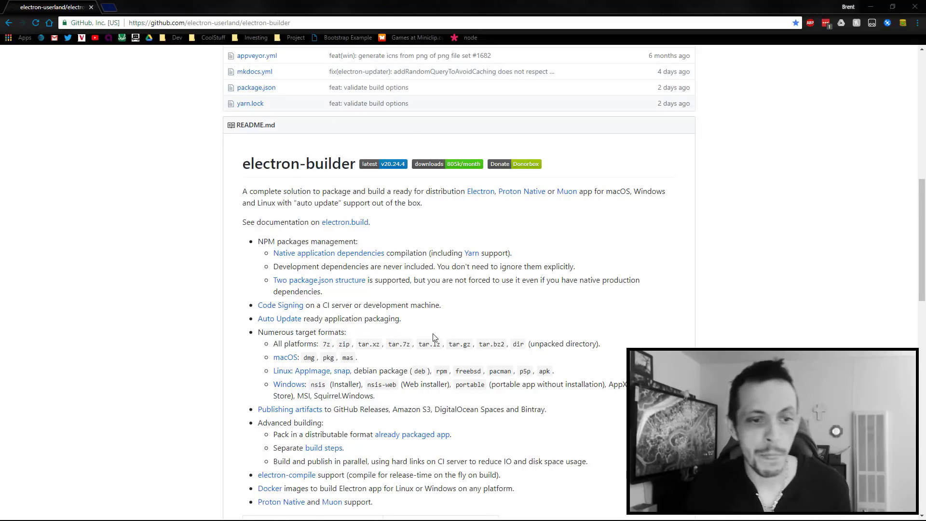
scroll(434, 337, "down", 2)
scroll(434, 337, "down", 3)
scroll(434, 337, "down", 2)
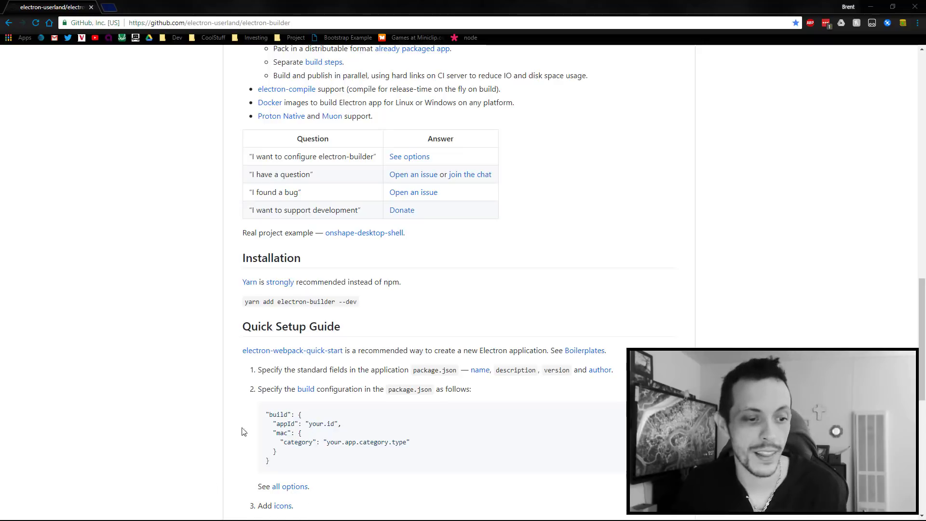
Step: Leave the electron-builder README and bring VS Code's package.json back to the front
key("alt+Tab")
left_click(610, 212)
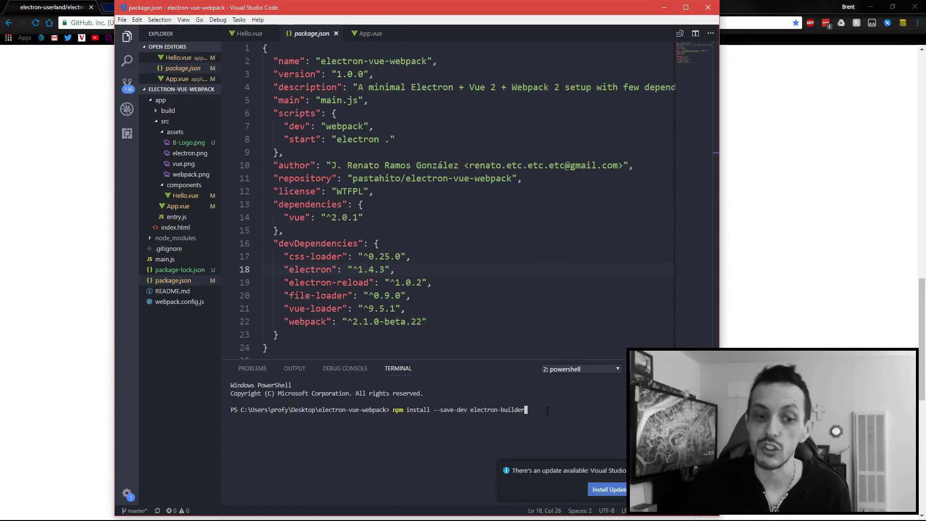
Step: Install electron-builder as a dev dependency and copy the README's sample build block
key("Return")
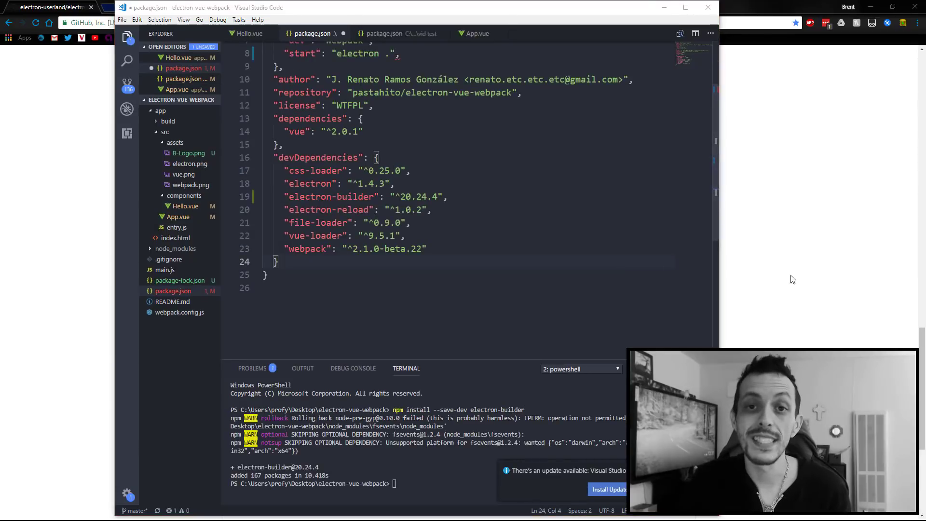
left_click(793, 280)
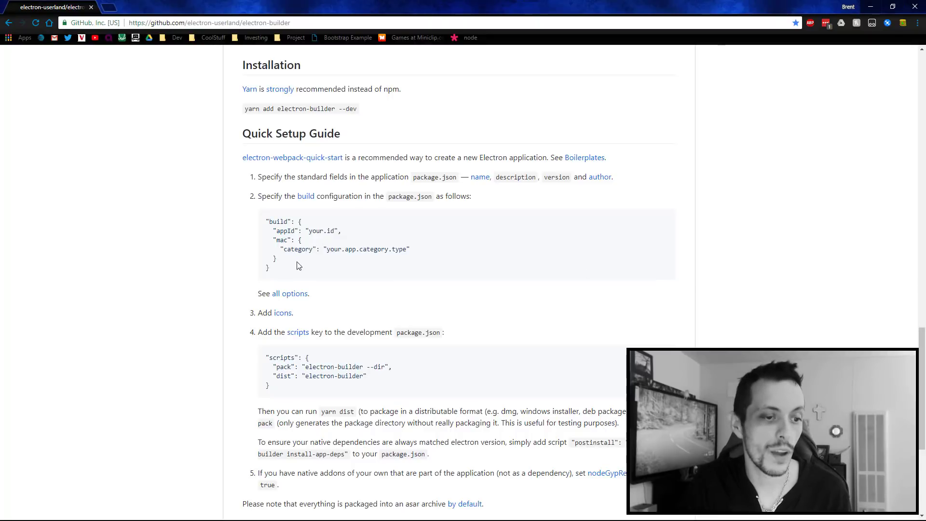
left_click_drag(263, 267, 260, 225)
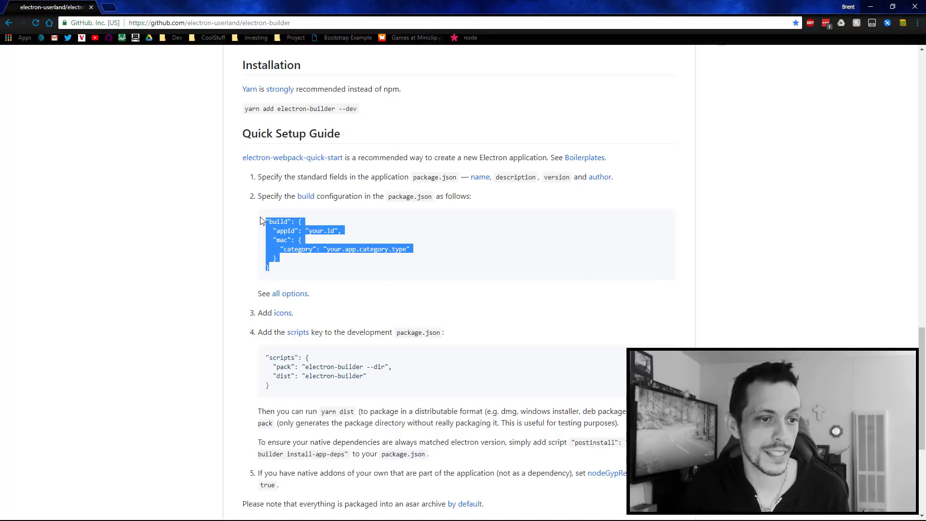
key("ctrl+c")
key("alt+Tab")
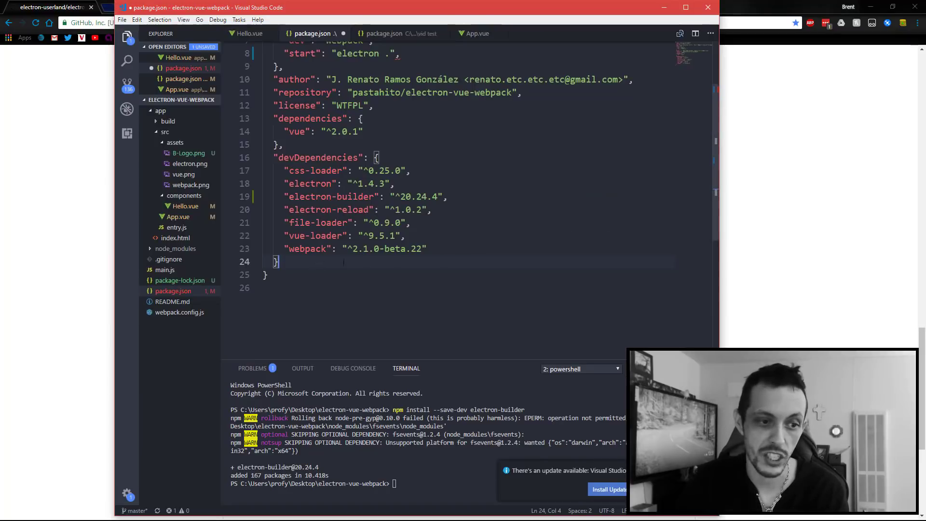
type(",")
Step: Paste the build block into package.json, changing mac to win and removing the category entry
key("Return")
key("ctrl+v")
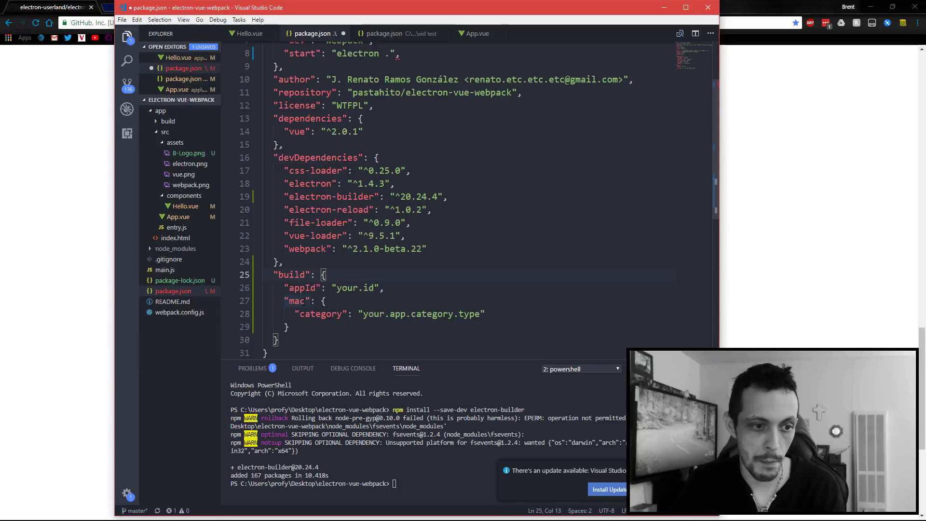
double_click(297, 301)
type("win")
key("Down")
key("End")
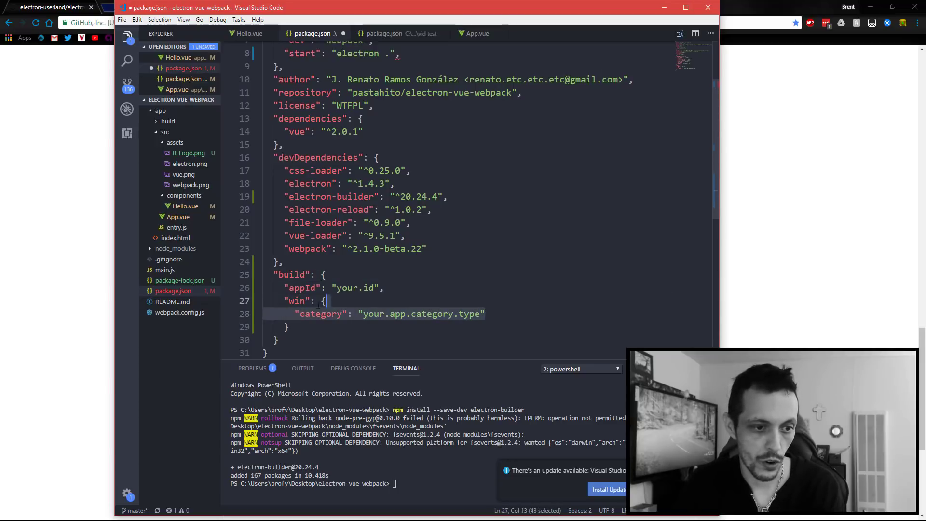
key("shift+Home")
type("\"")
key("BackSpace")
type("target")
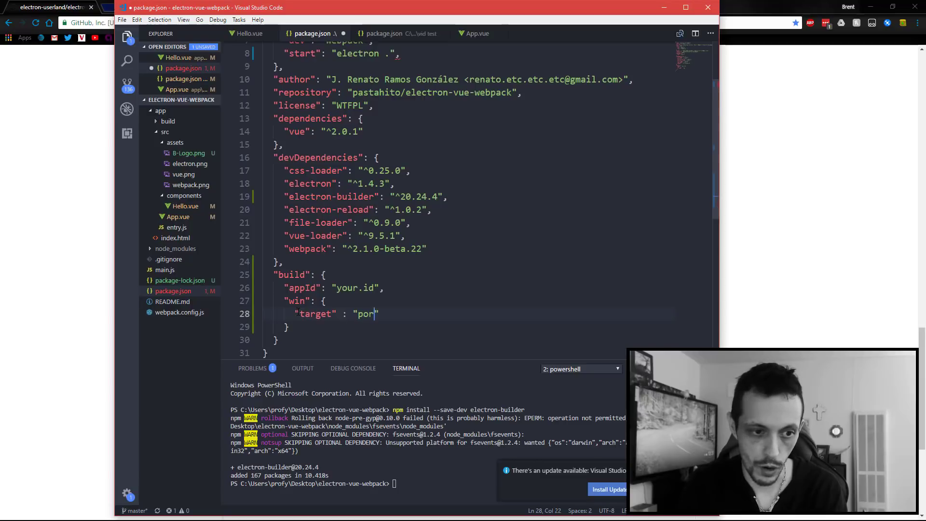
type(" e")
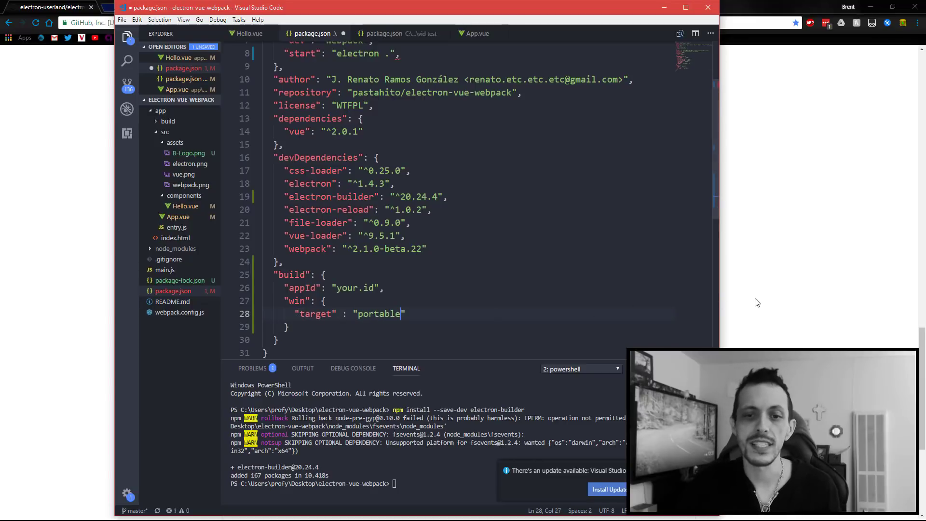
key("alt+Tab")
scroll(703, 303, "down", 2)
scroll(435, 289, "down", 2)
scroll(362, 218, "up", 2)
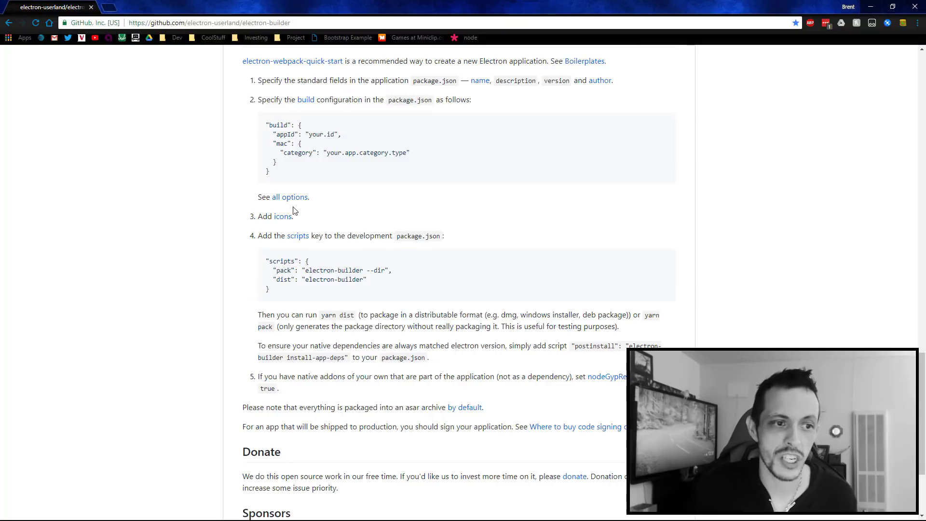
Step: Browse the electron-builder 'all options' page, then return to the GitHub README
left_click(289, 196)
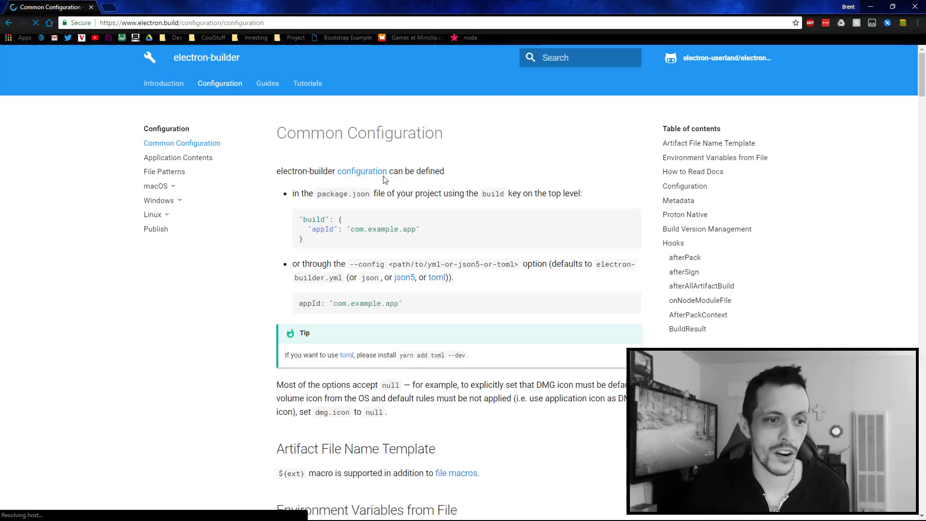
right_click(187, 340)
left_click(217, 344)
Step: In package.json, change the win target to NSIS, then start retyping it as portable
key("alt+Tab")
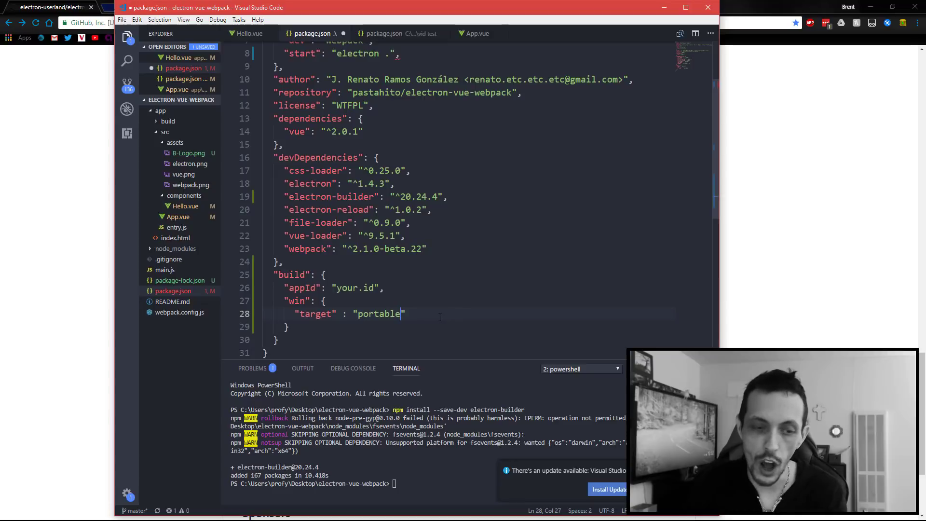
key("BackSpace")
key("BackSpace")
key("BackSpace")
type("NSIS")
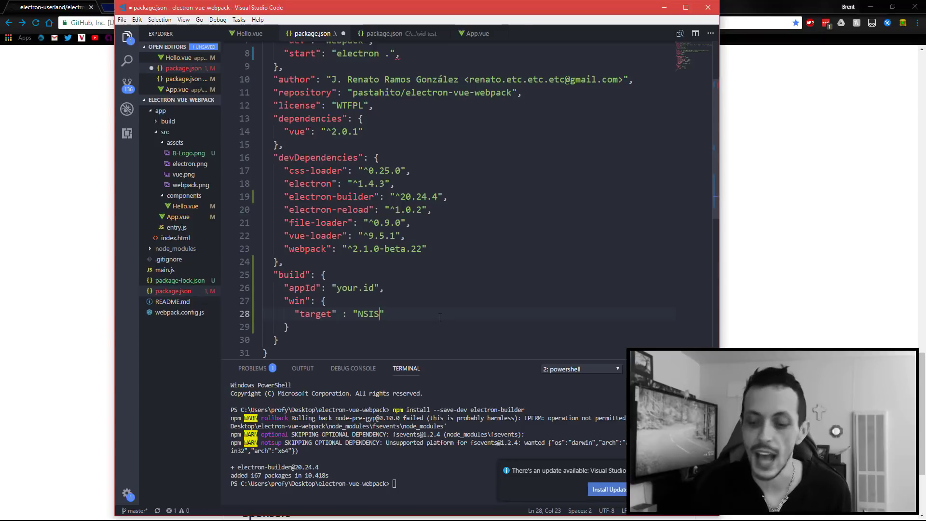
key("BackSpace")
key("BackSpace")
key("BackSpace")
key("BackSpace")
type("portabl")
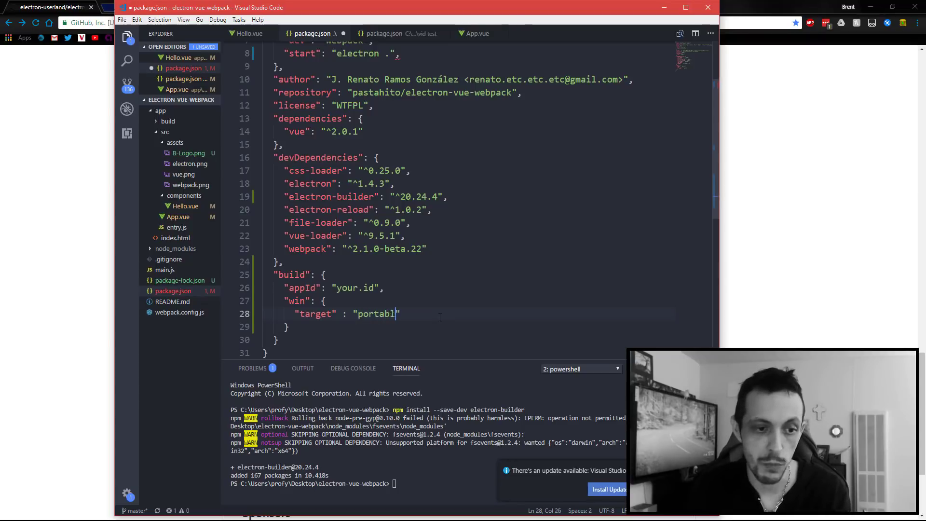
type("e")
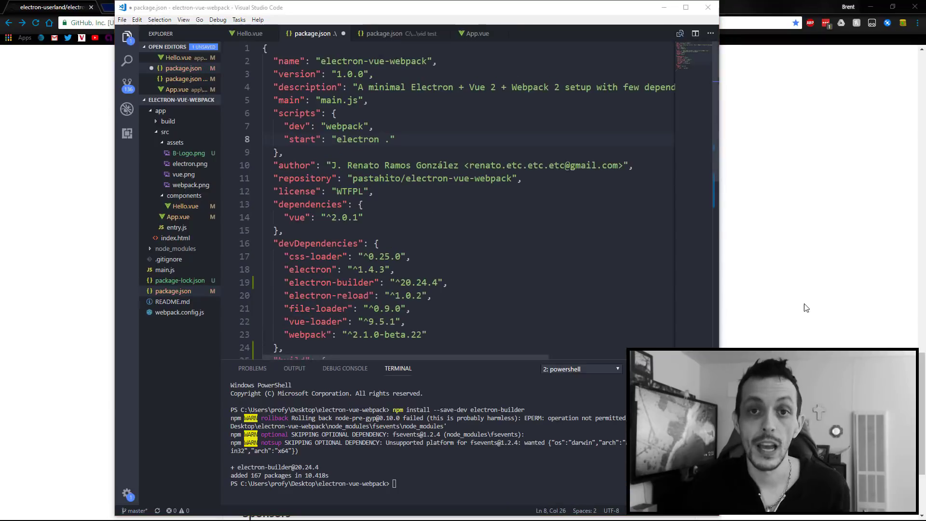
Step: Copy the README's pack and dist scripts after the start script, fix indentation, and save
left_click(805, 308)
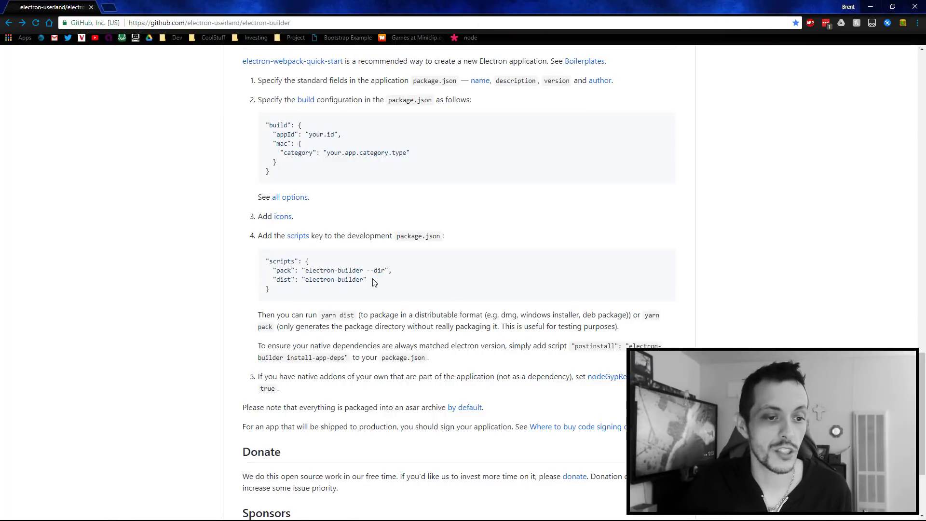
left_click_drag(368, 280, 273, 269)
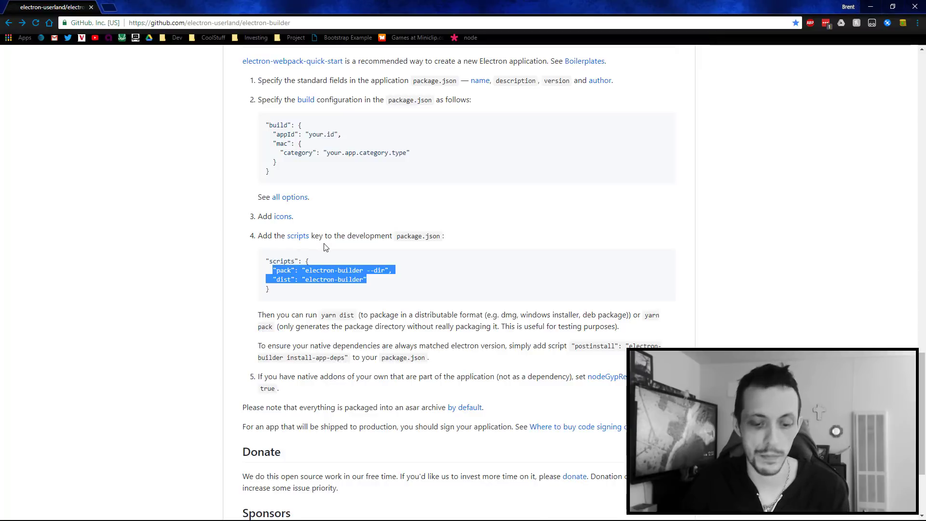
key("ctrl+c")
key("alt+Tab")
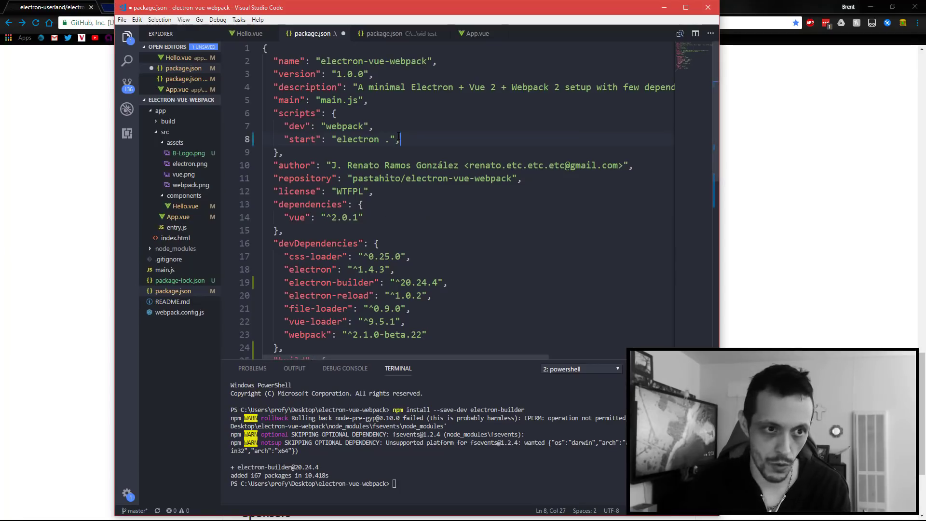
type(",")
key("Return")
key("ctrl+v")
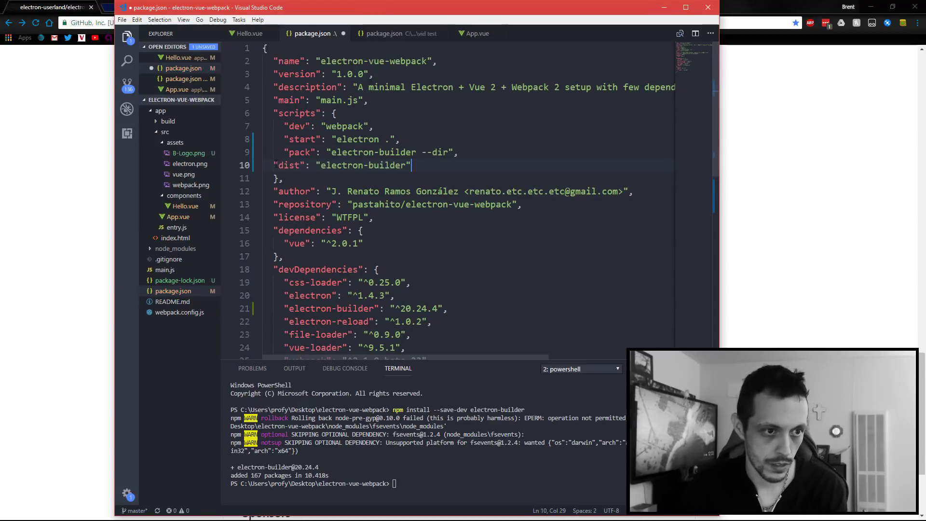
key("Home")
key("Tab")
key("ctrl+s")
left_click(433, 151)
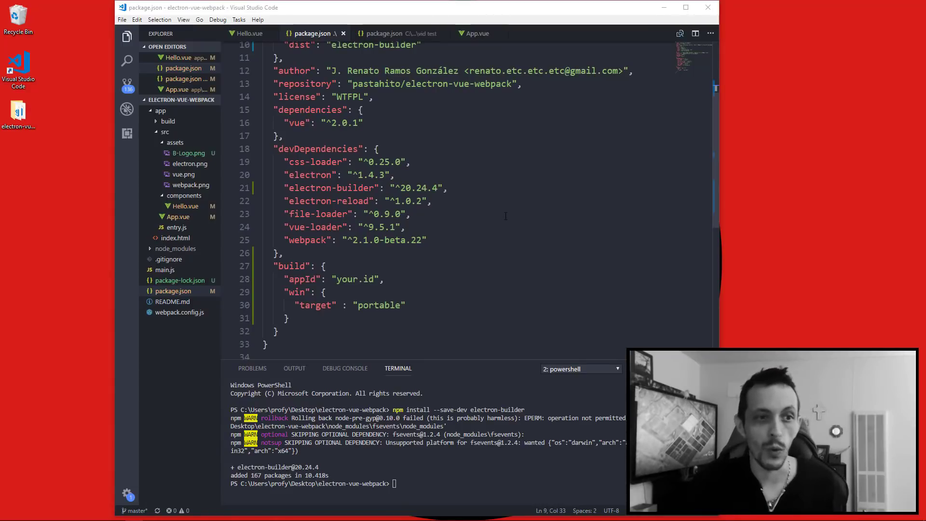
scroll(434, 217, "up", 2)
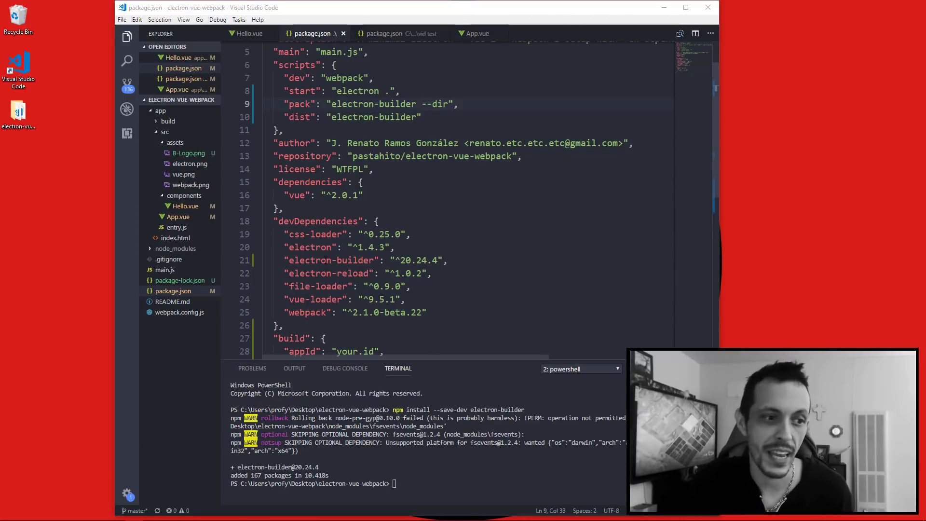
Step: In main.js, wrap the electron-reload require in a NODE_ENV development check
left_click(164, 269)
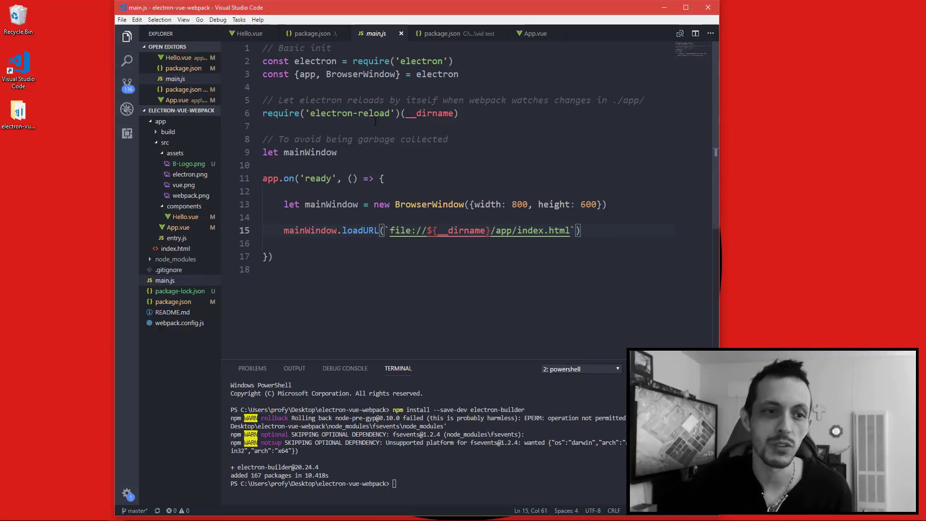
left_click(467, 114)
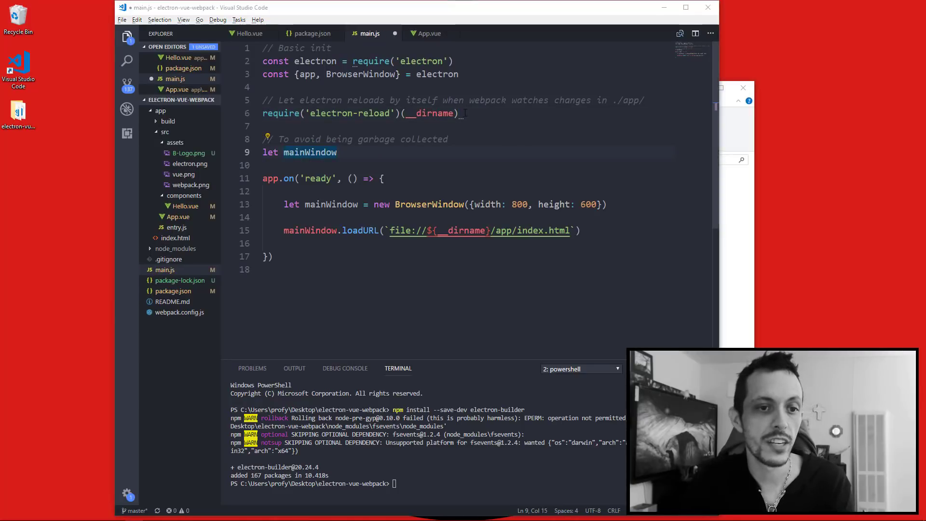
key("ctrl+v")
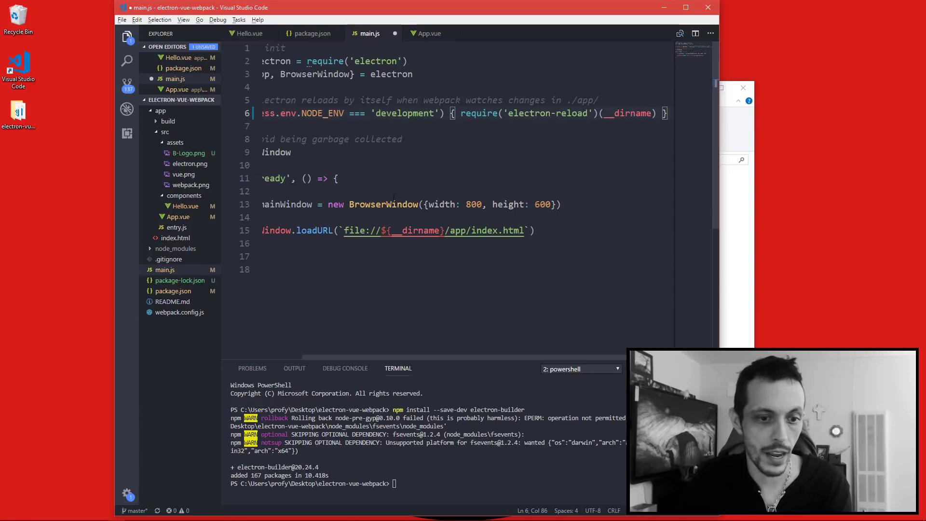
left_click_drag(481, 358, 379, 348)
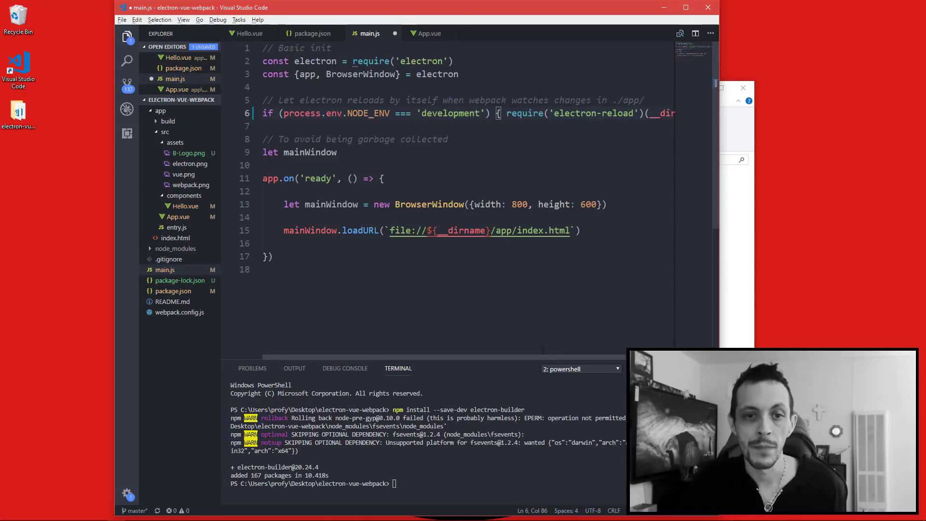
Step: Save main.js, run npm run dist to build the portable exe, and close VS Code
left_click(463, 269)
key("ctrl+s")
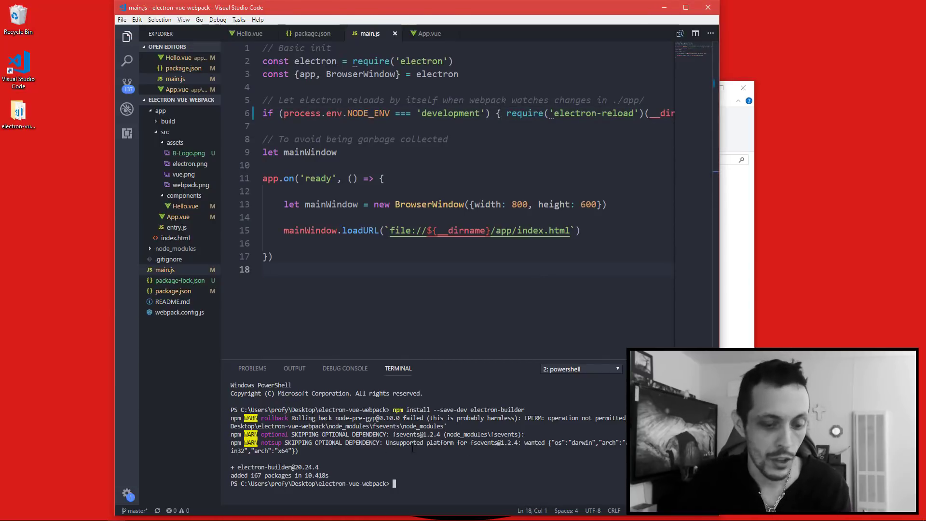
left_click(427, 483)
type("npm run dis")
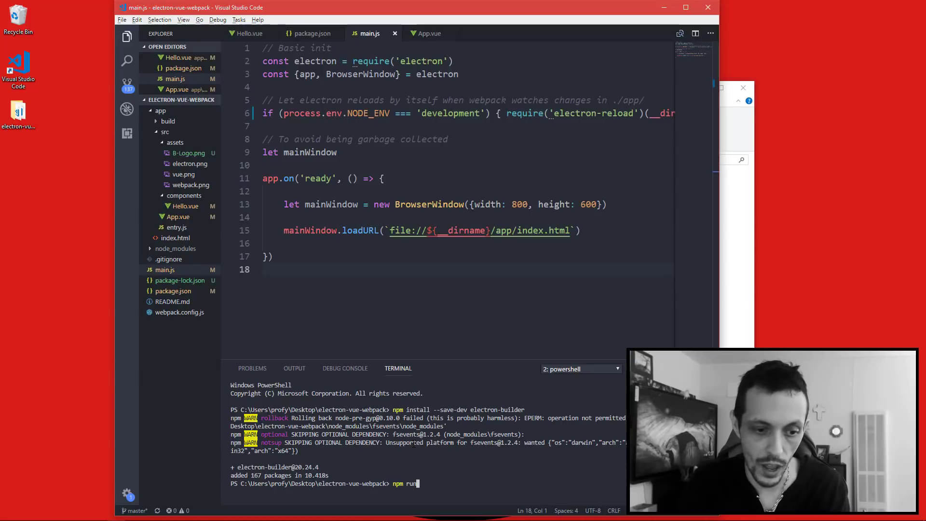
type("t")
key("Return")
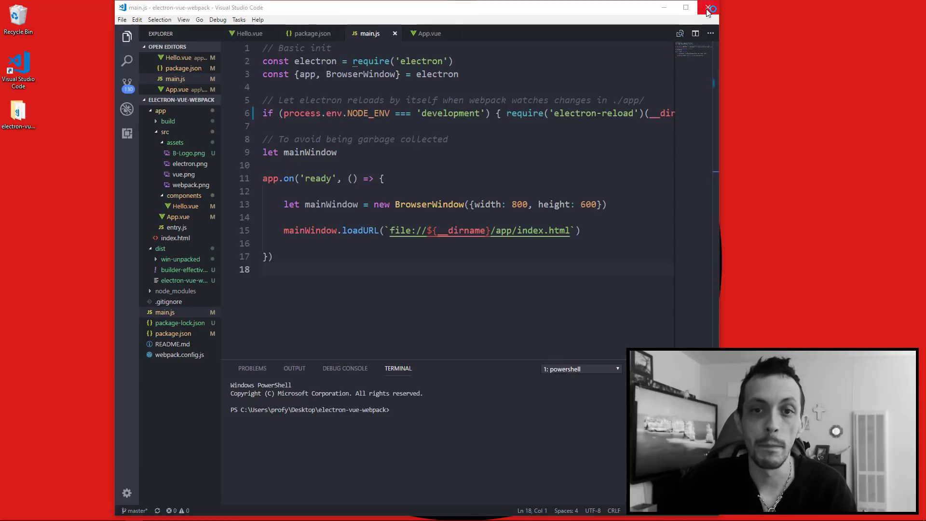
left_click(709, 9)
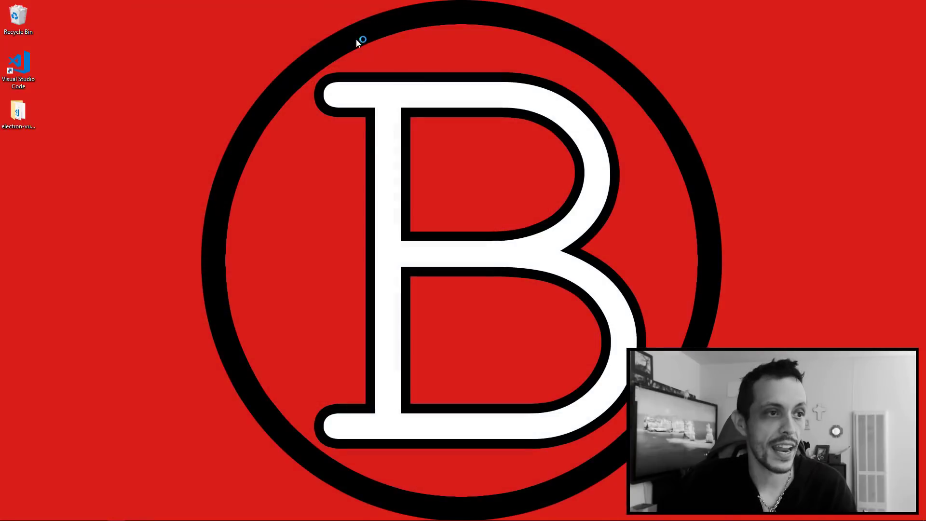
Step: Open the project folder from its desktop shortcut and enter the dist folder
right_click(18, 115)
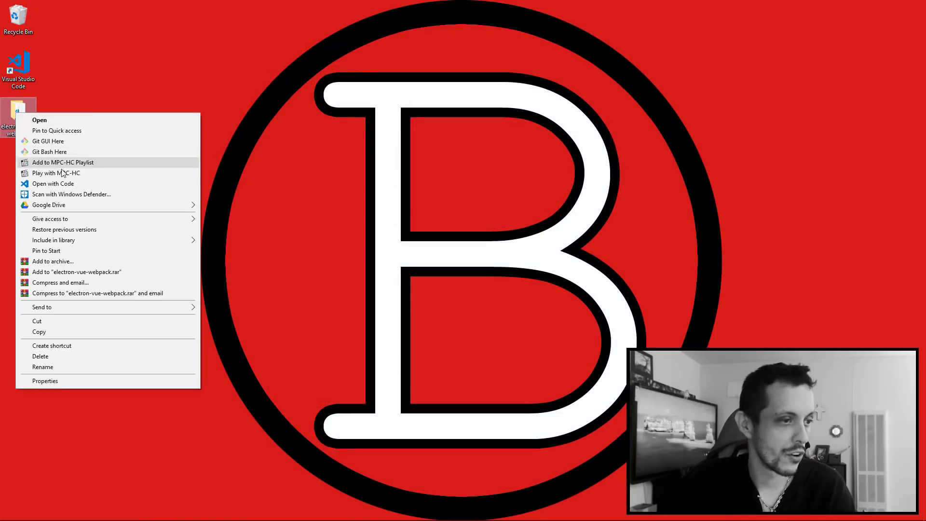
left_click(37, 120)
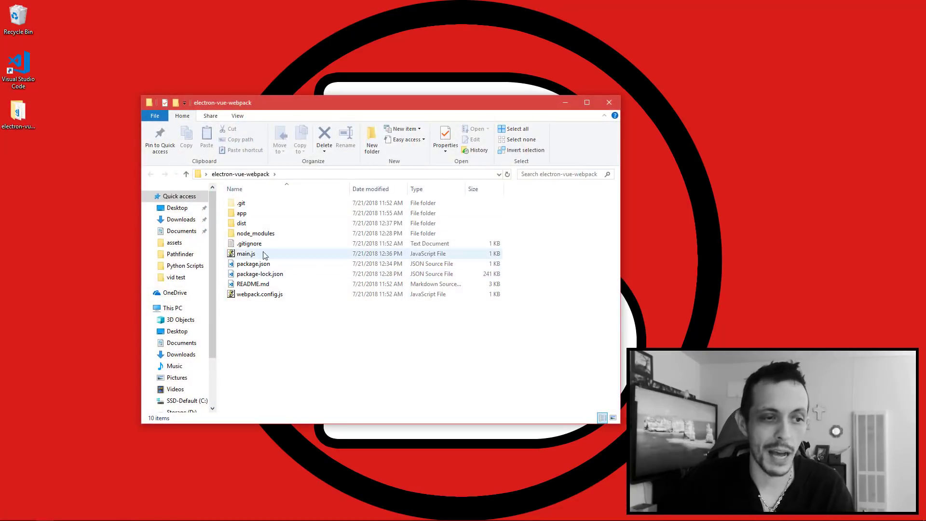
double_click(241, 223)
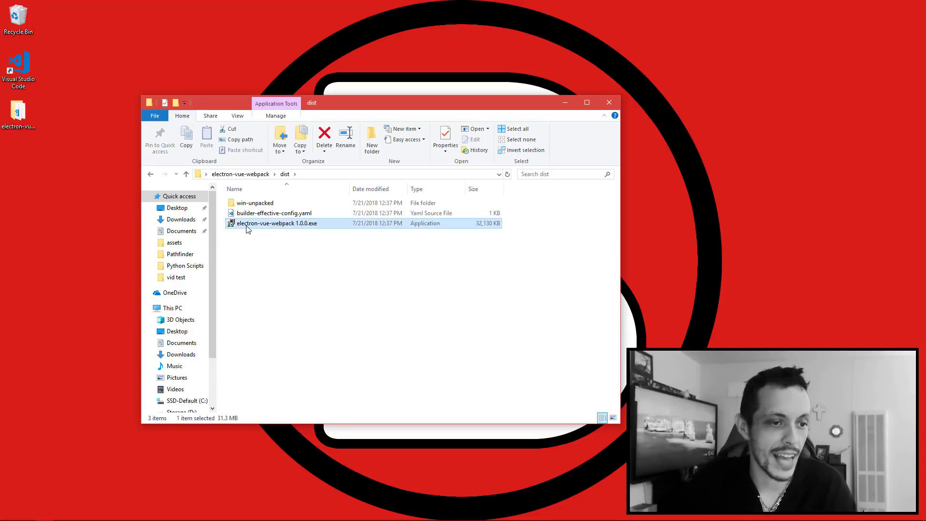
Step: Launch electron-vue-webpack 1.0.0.exe and close the File Explorer window
right_click(248, 225)
left_click(260, 230)
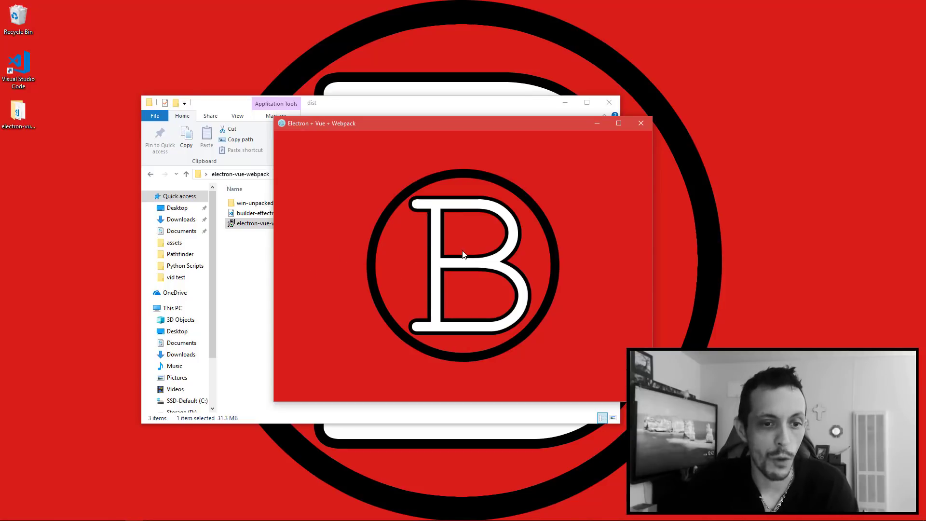
left_click(610, 103)
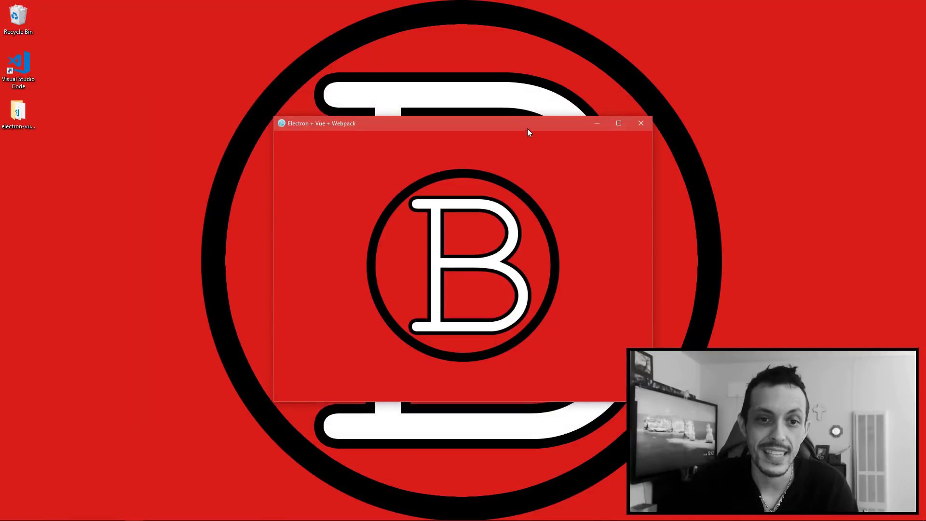
Step: Move the app window up and click the B logo to show 'WE DID IT!'
mouse_move(527, 125)
left_mouse_down()
mouse_move(474, 81)
mouse_move(535, 70)
left_mouse_up()
left_click(424, 233)
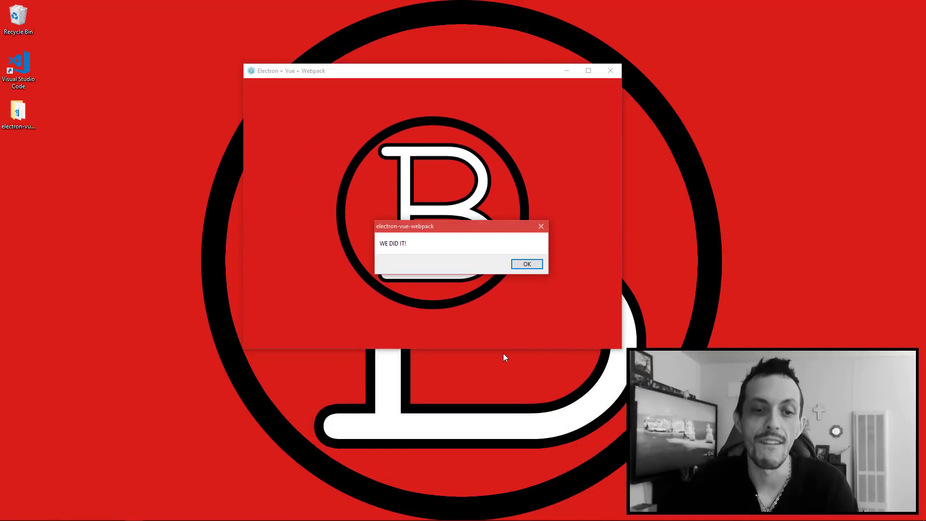
left_click(612, 151)
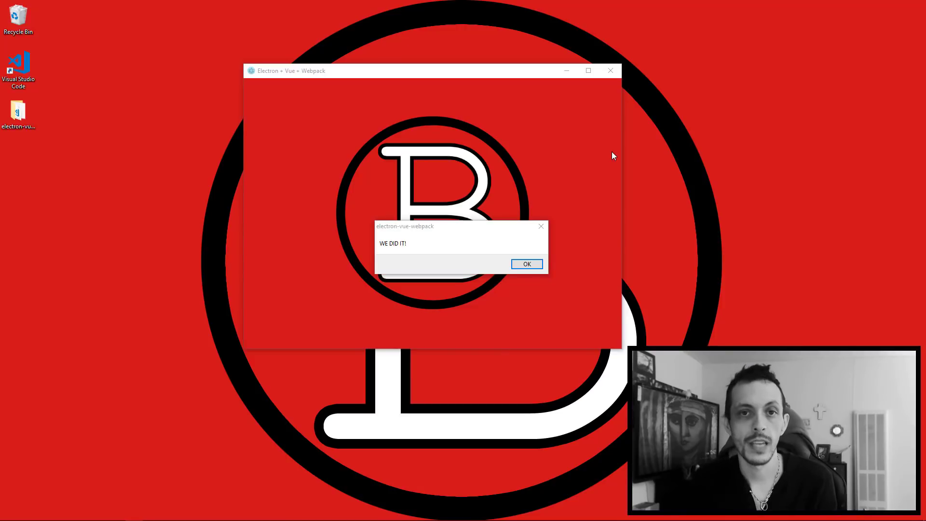